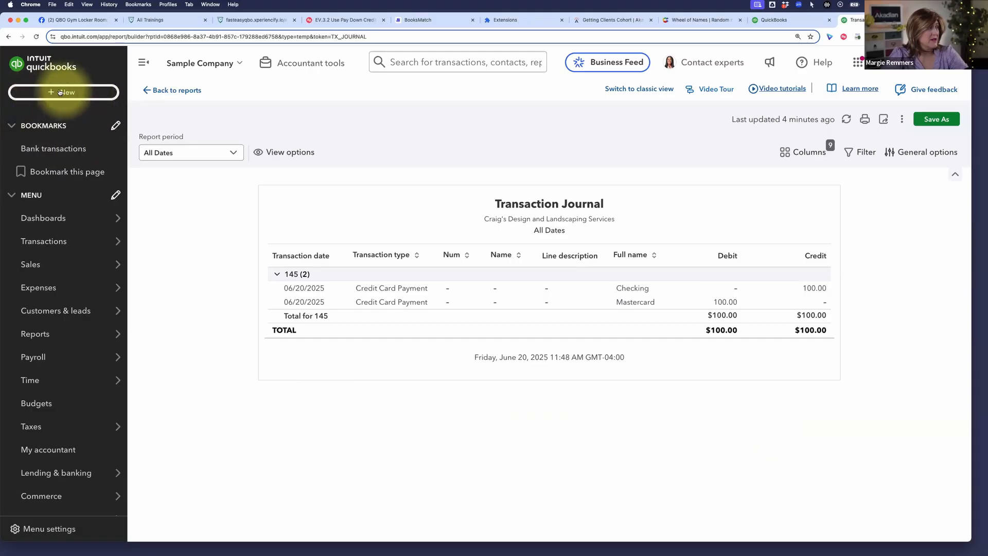
Start a new transfer of funds from Checking to Mastercard.
{"action": "left_click", "coordinate": [23, 94]}
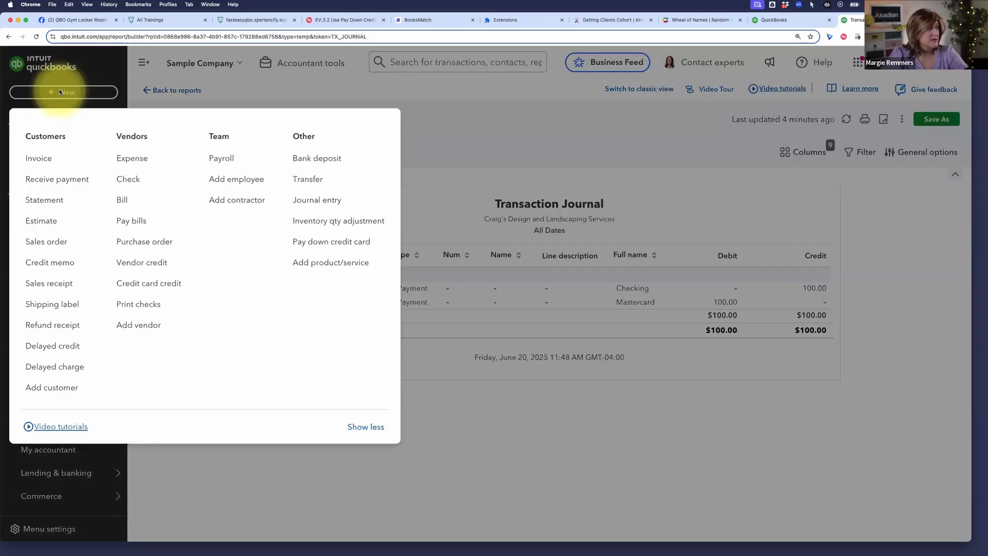
{"action": "left_click", "coordinate": [311, 178]}
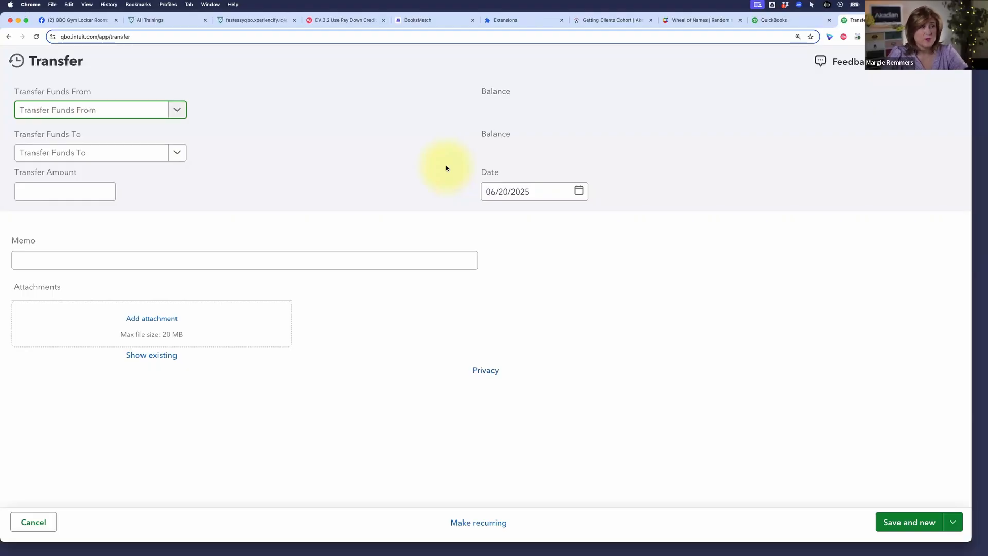
{"action": "left_click", "coordinate": [178, 111]}
{"action": "left_click", "coordinate": [60, 155]}
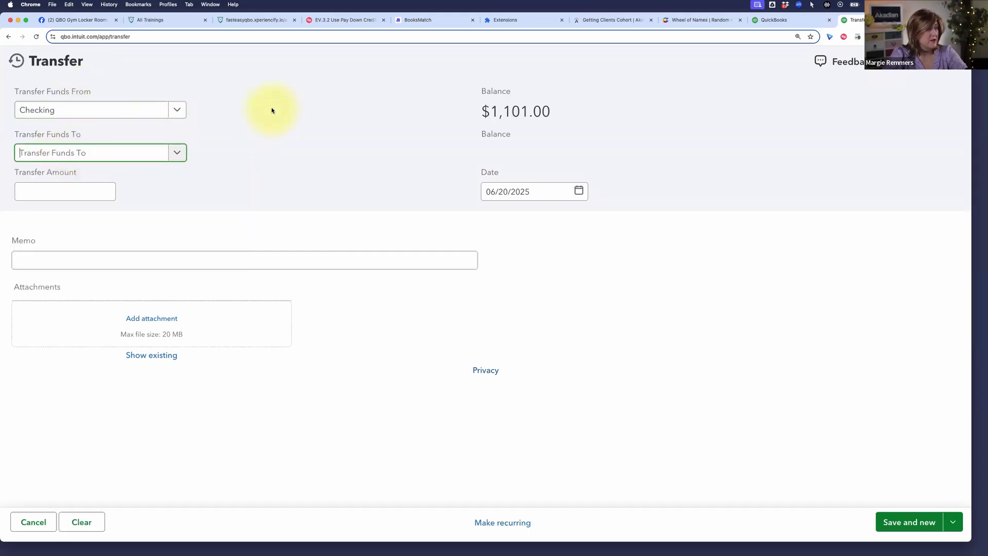
{"action": "left_click", "coordinate": [176, 152]}
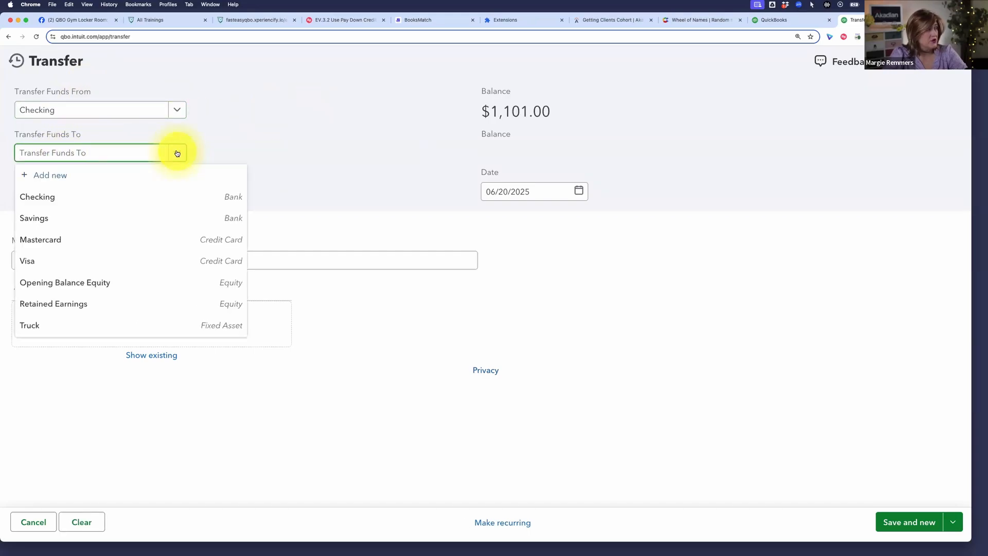
{"action": "left_click", "coordinate": [54, 239]}
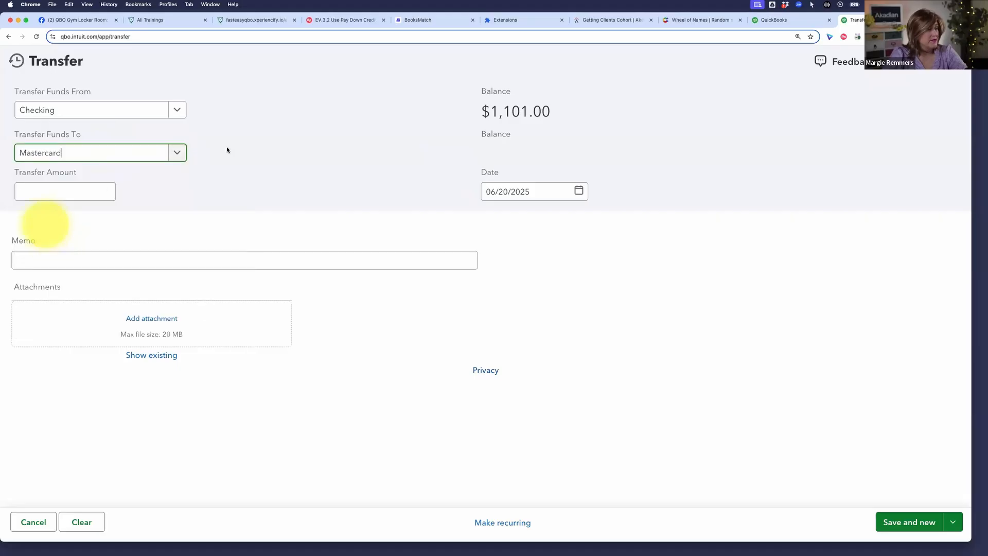
Set the transfer amount to $99.00, leave the memo empty, and save and close the transfer.
{"action": "left_click", "coordinate": [64, 190]}
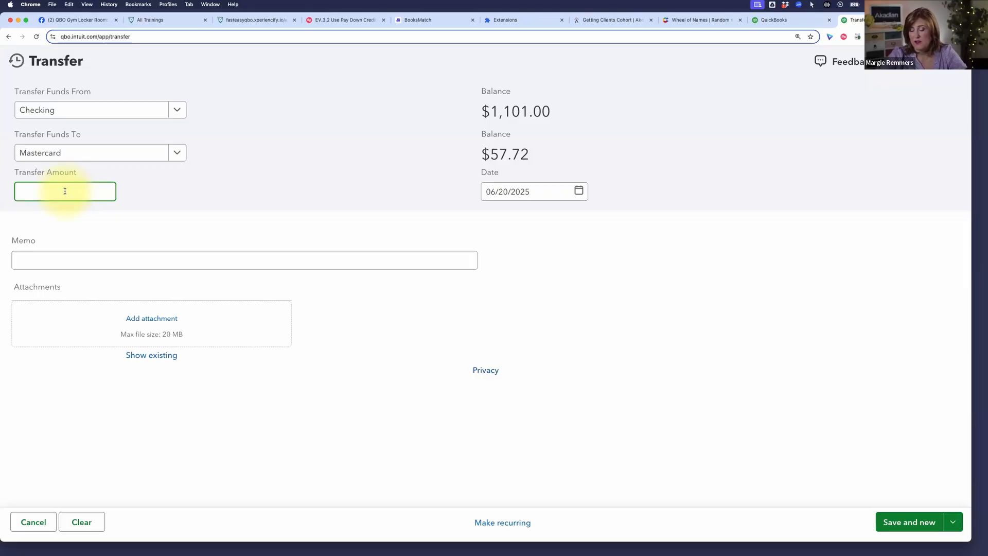
{"action": "type", "text": "99"}
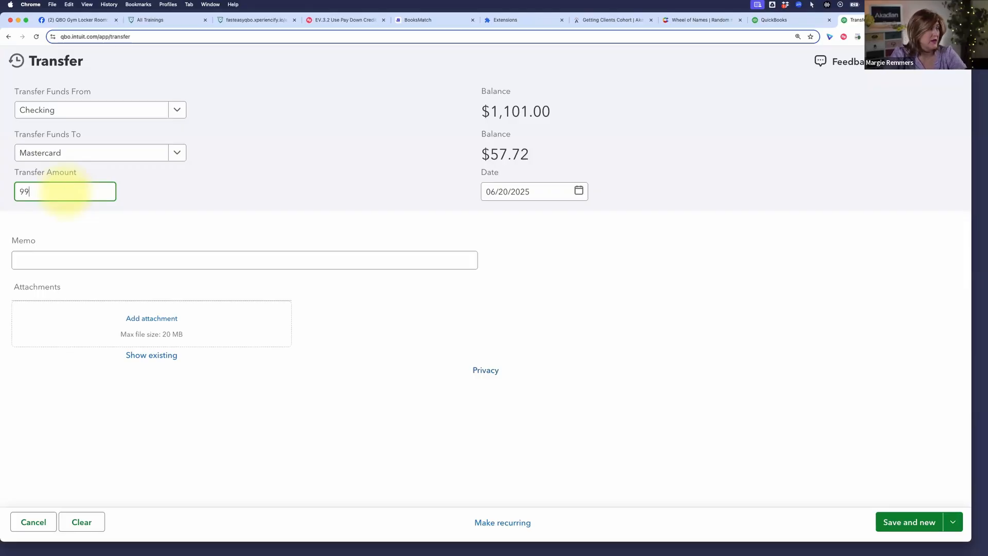
{"action": "key", "text": "Tab"}
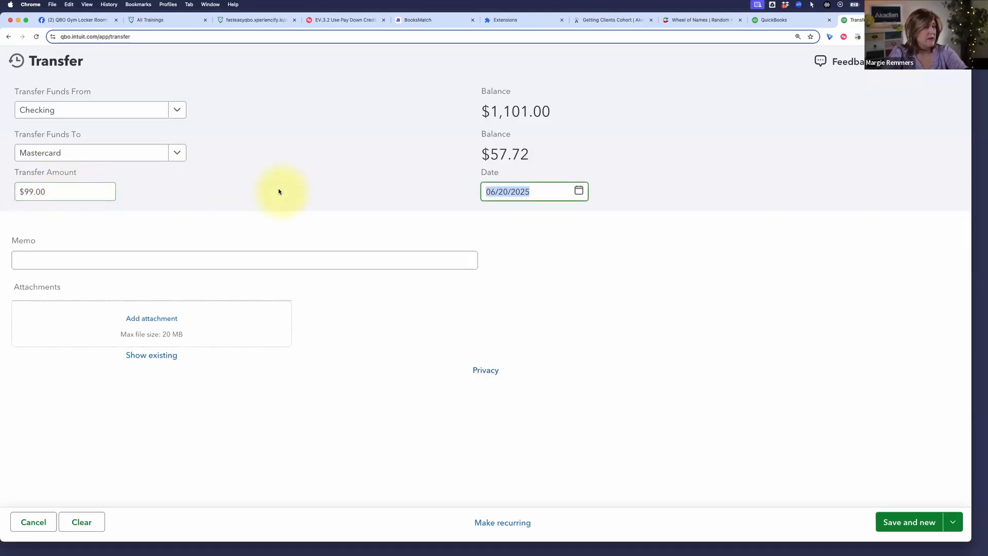
{"action": "left_click", "coordinate": [611, 274]}
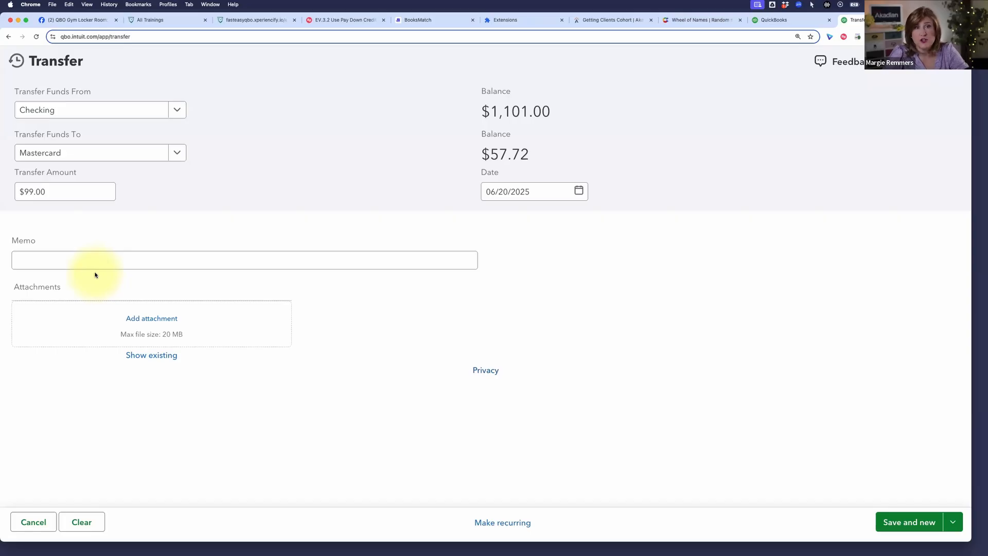
{"action": "left_click", "coordinate": [76, 263]}
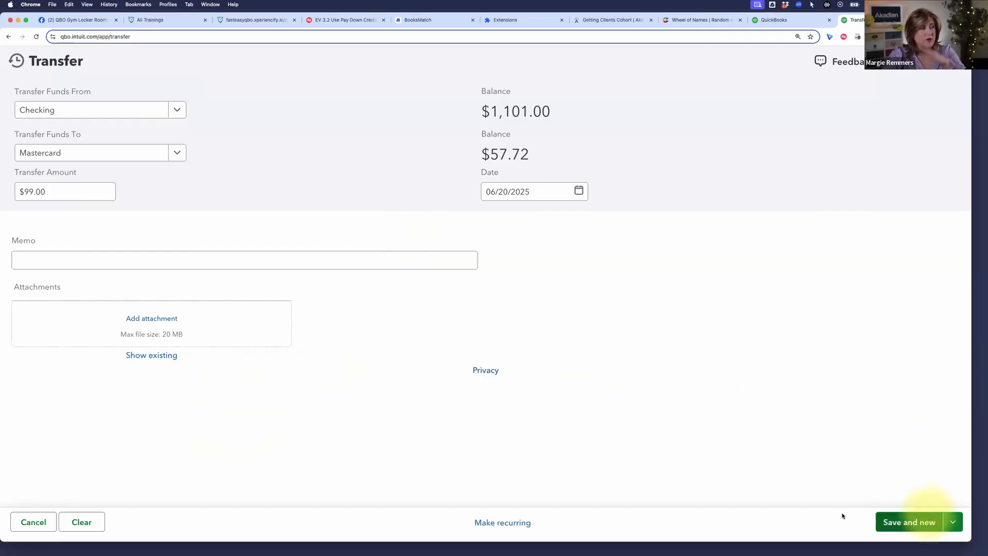
{"action": "left_click", "coordinate": [953, 522]}
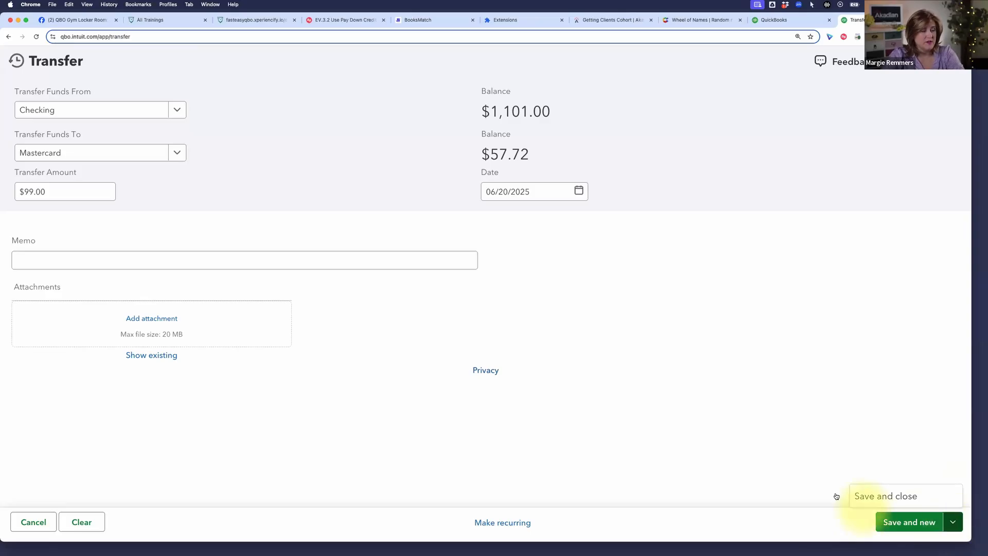
{"action": "left_click", "coordinate": [886, 497]}
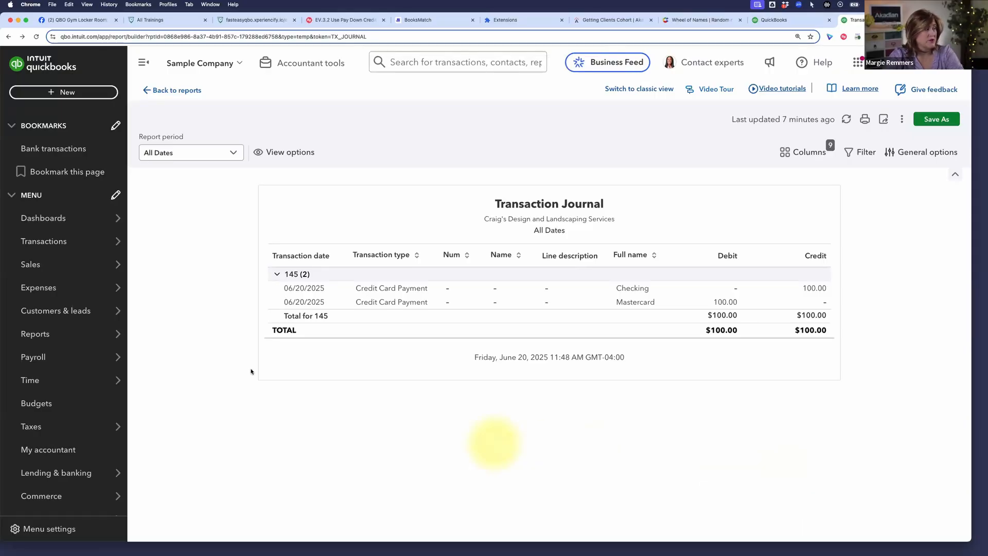
Open the Checking account's register from the chart of accounts and dismiss the register basics tip.
{"action": "mouse_move", "coordinate": [85, 289]}
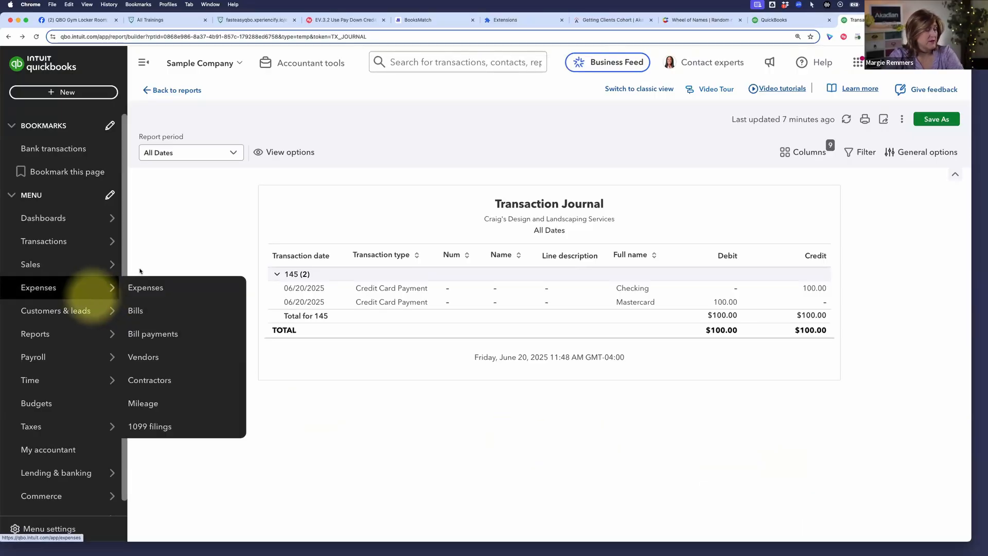
{"action": "left_click", "coordinate": [919, 72]}
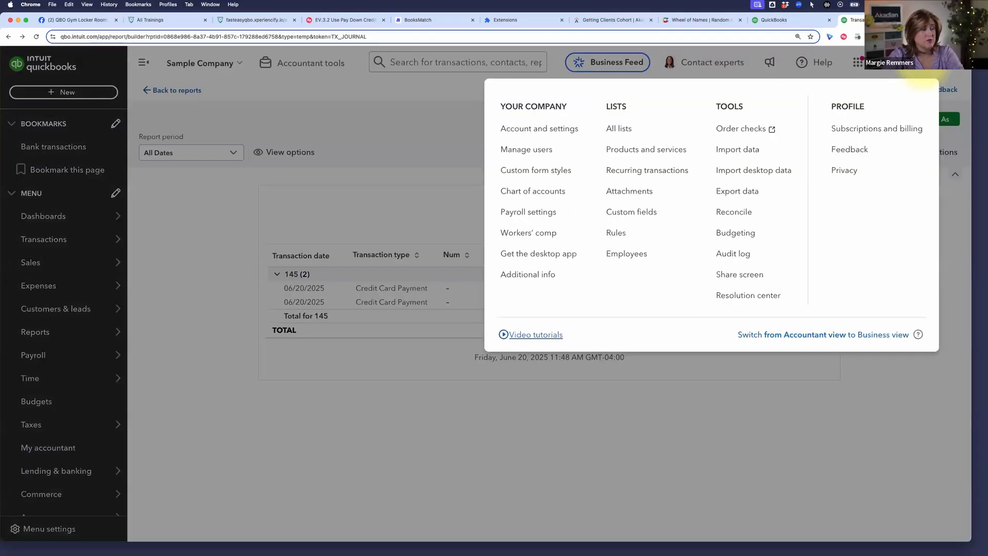
{"action": "left_click", "coordinate": [535, 191]}
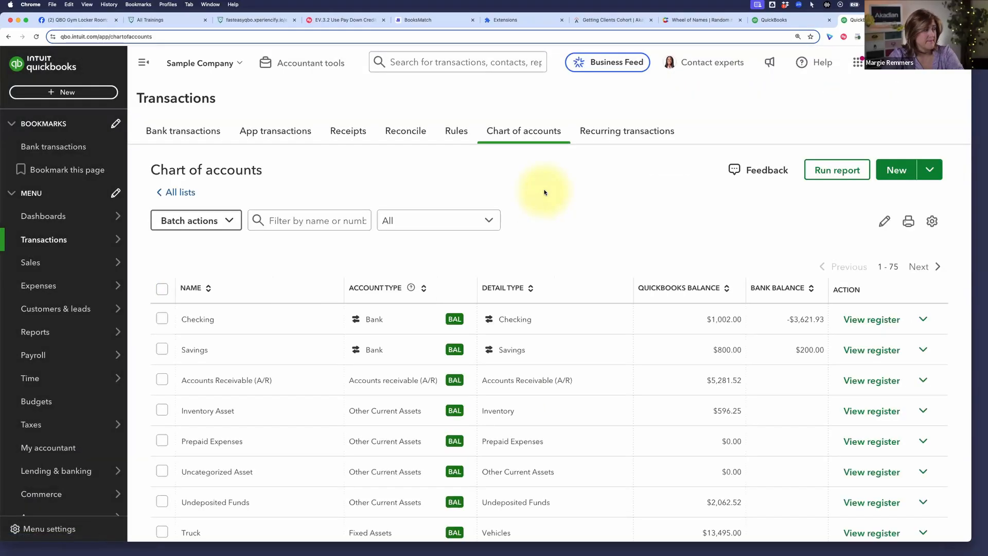
{"action": "left_click", "coordinate": [875, 321]}
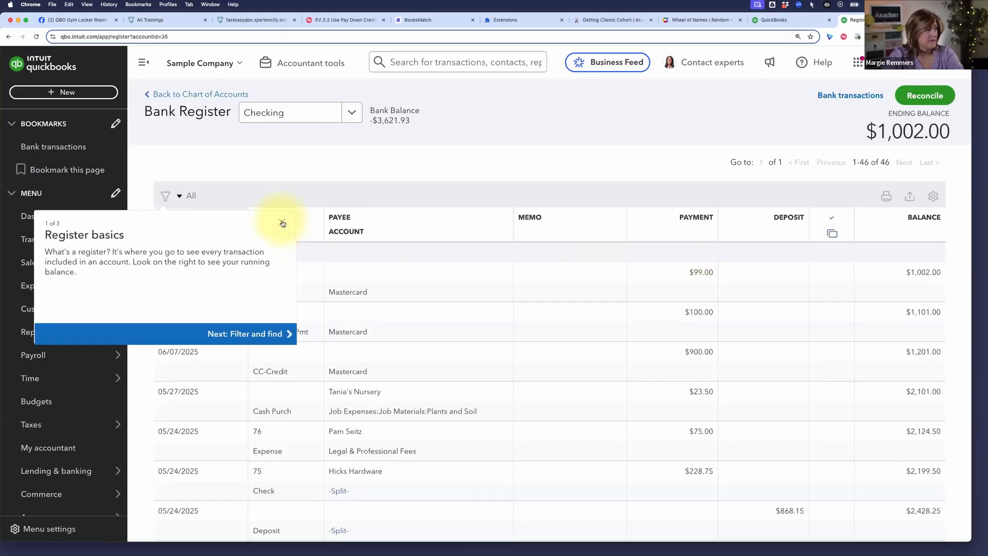
{"action": "left_click", "coordinate": [282, 222]}
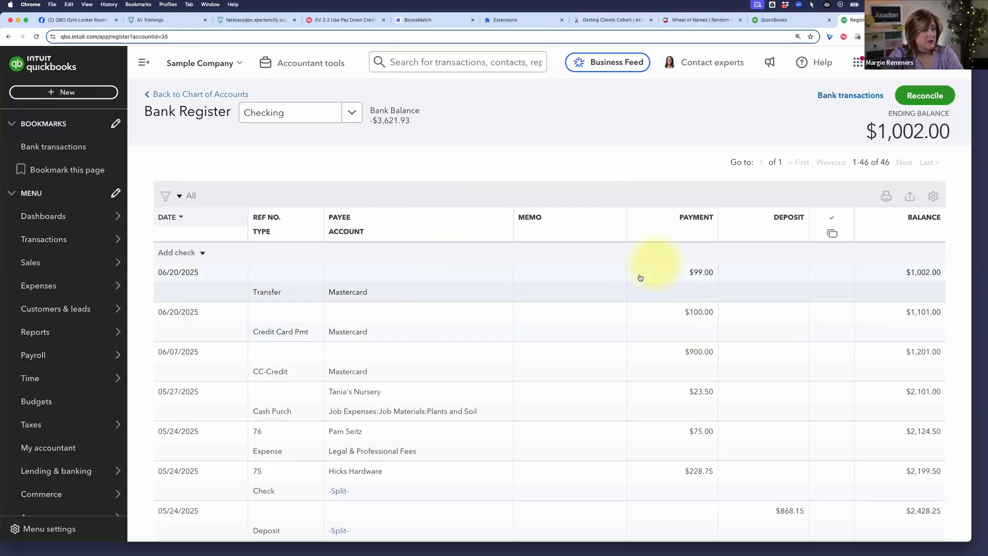
Open the $99.00 Mastercard transfer from the register and display its transaction journal, refreshing the report.
{"action": "left_click", "coordinate": [675, 279]}
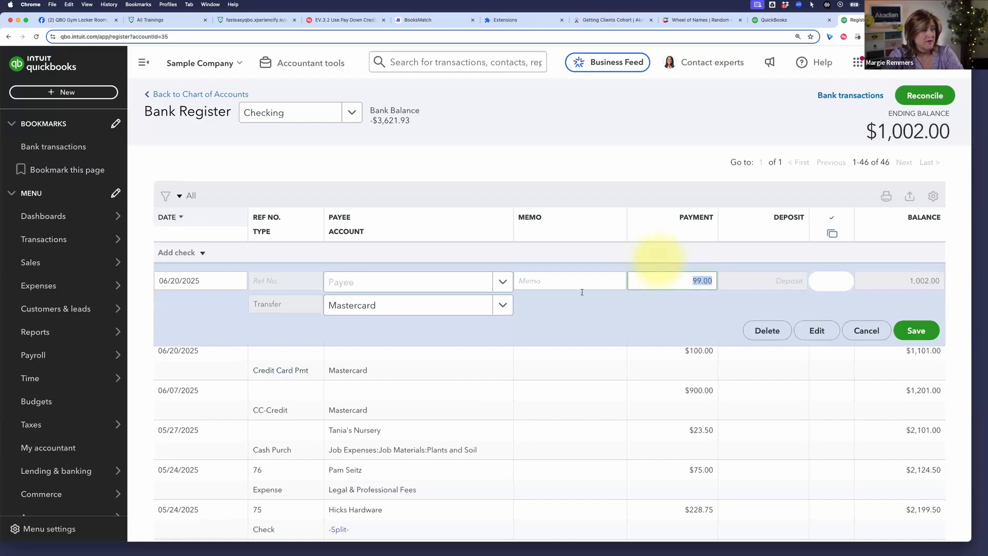
{"action": "left_click", "coordinate": [818, 332]}
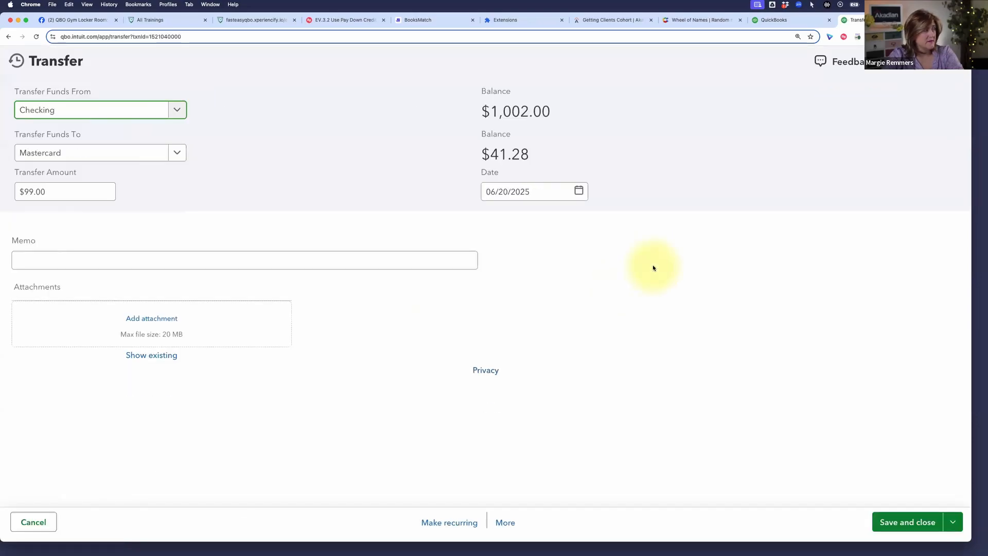
{"action": "left_click", "coordinate": [505, 523]}
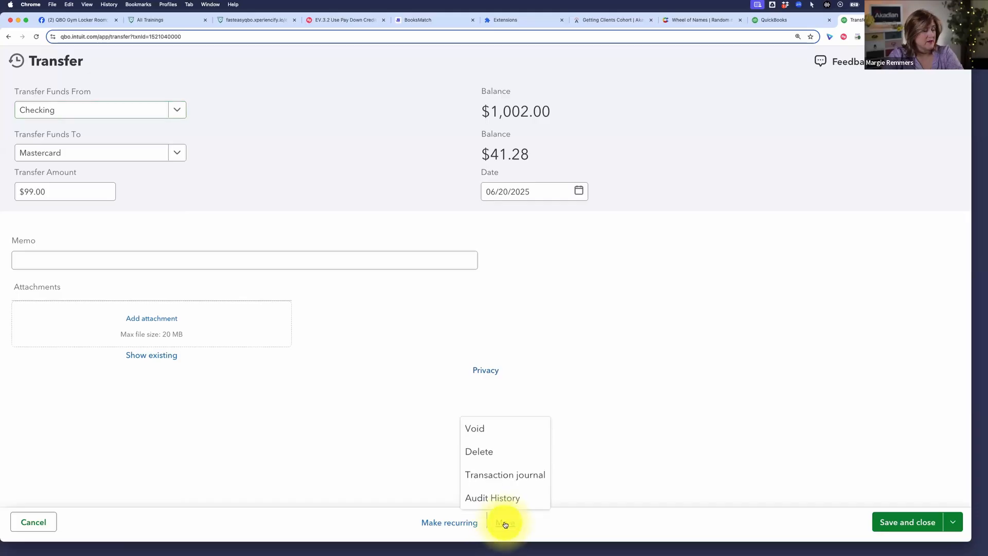
{"action": "left_click", "coordinate": [488, 477]}
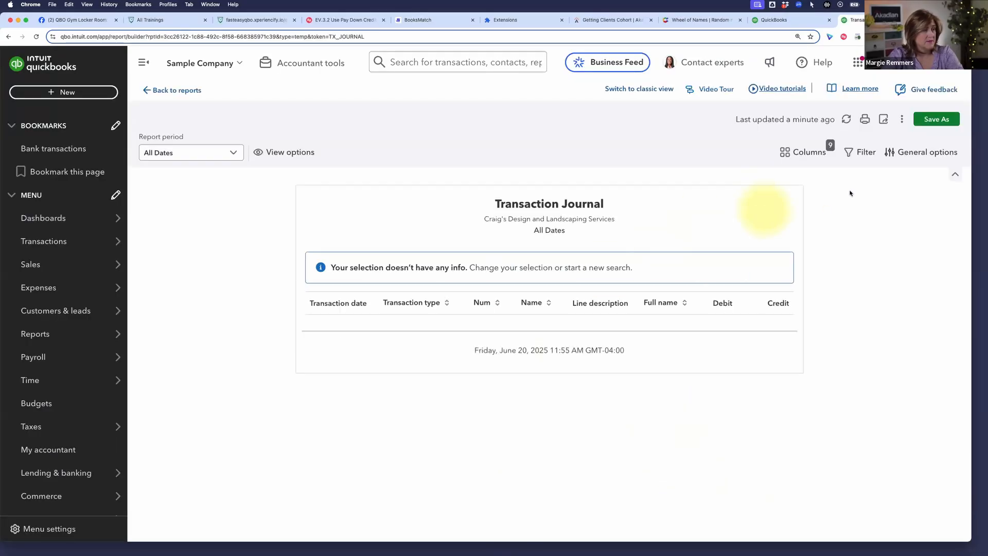
{"action": "left_click", "coordinate": [846, 119]}
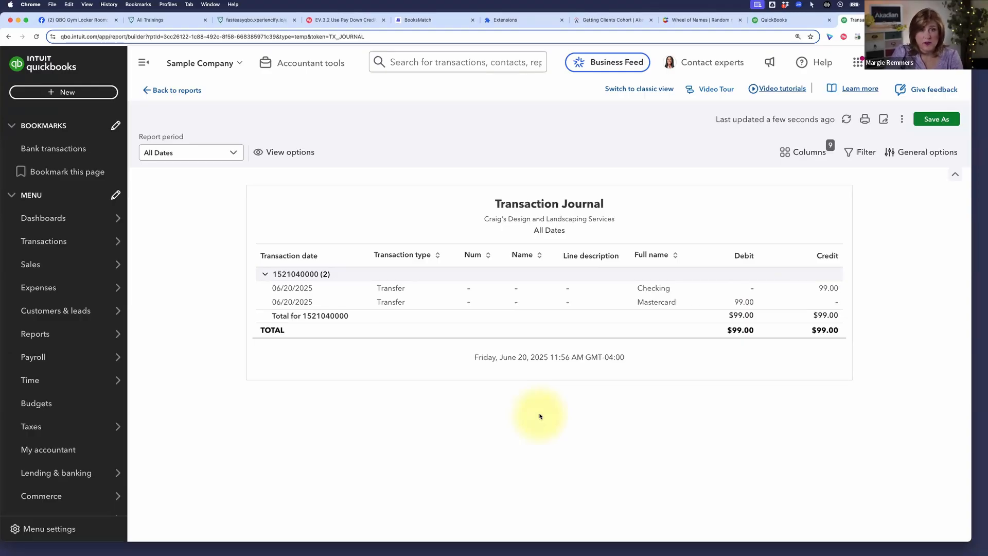
Start a new vendor bill and close its autofill pane.
{"action": "left_click", "coordinate": [81, 96]}
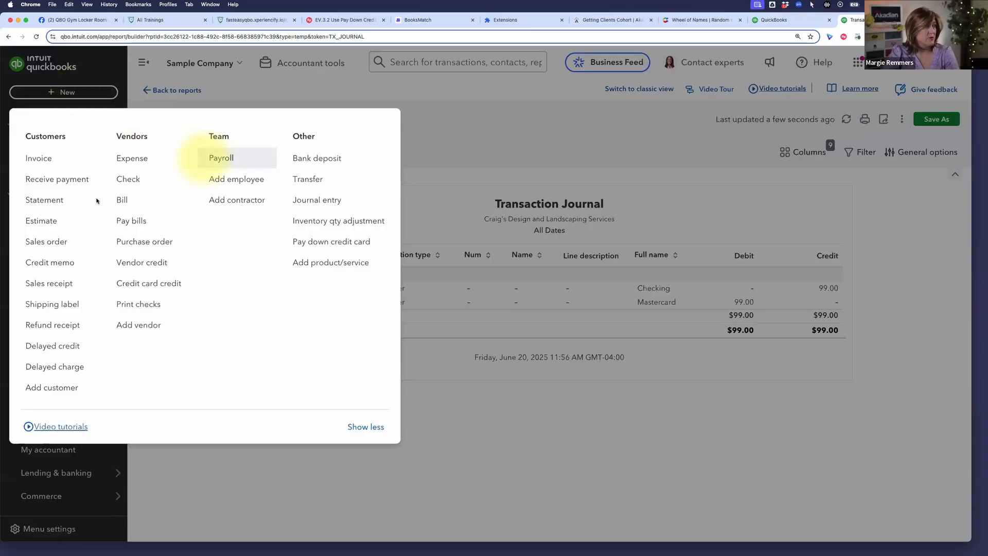
{"action": "left_click", "coordinate": [122, 200]}
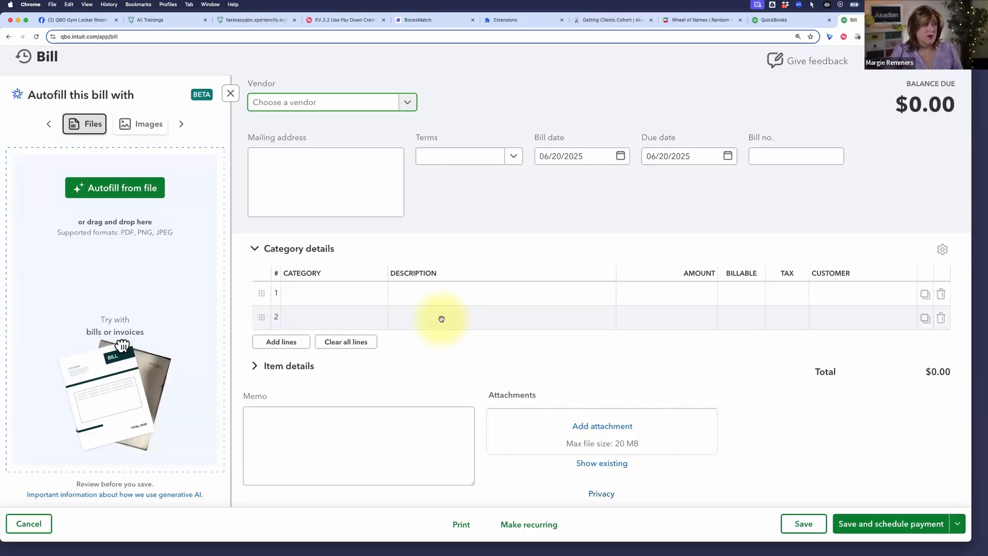
{"action": "left_click", "coordinate": [229, 94]}
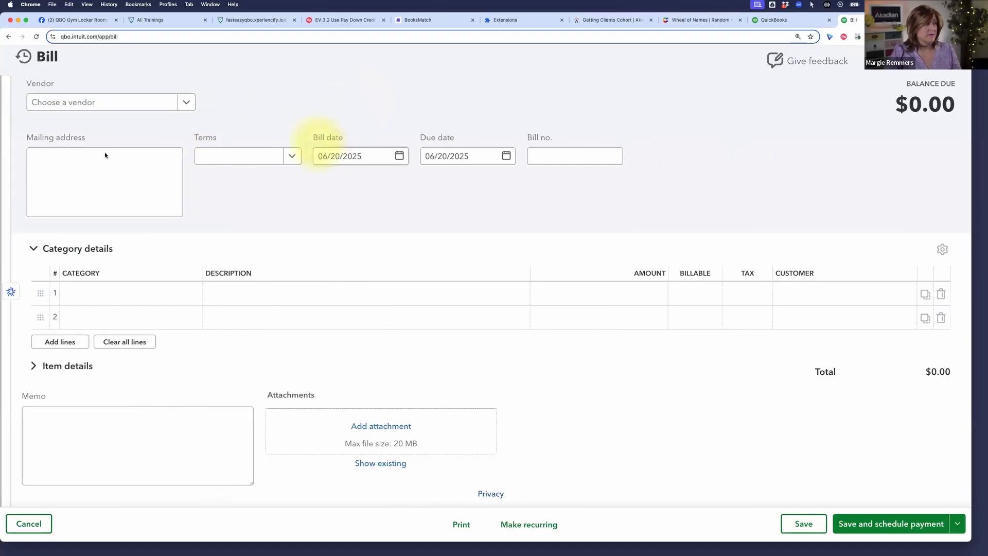
Add a new vendor with the display name Mastercard from the bill and save it as the bill's vendor.
{"action": "left_click", "coordinate": [186, 103]}
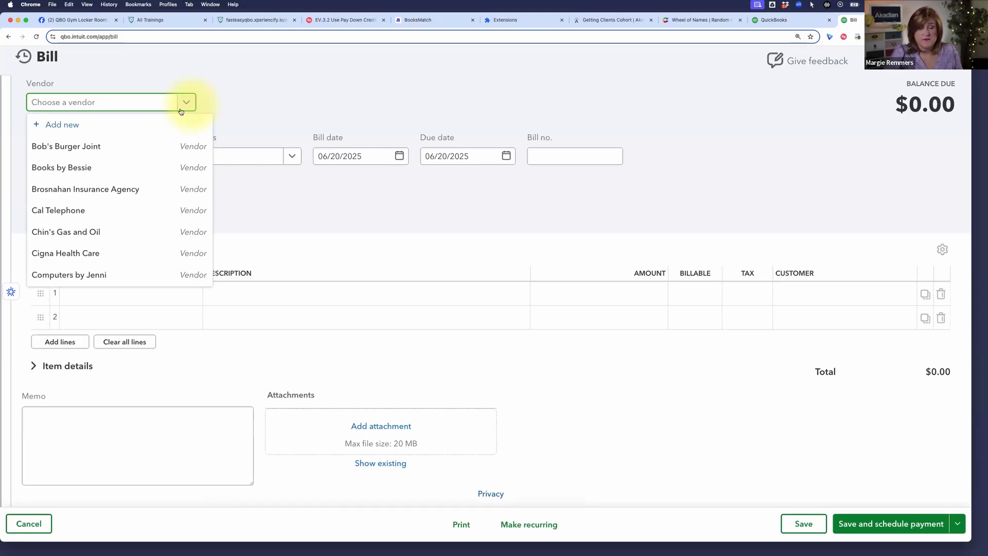
{"action": "left_click", "coordinate": [85, 124]}
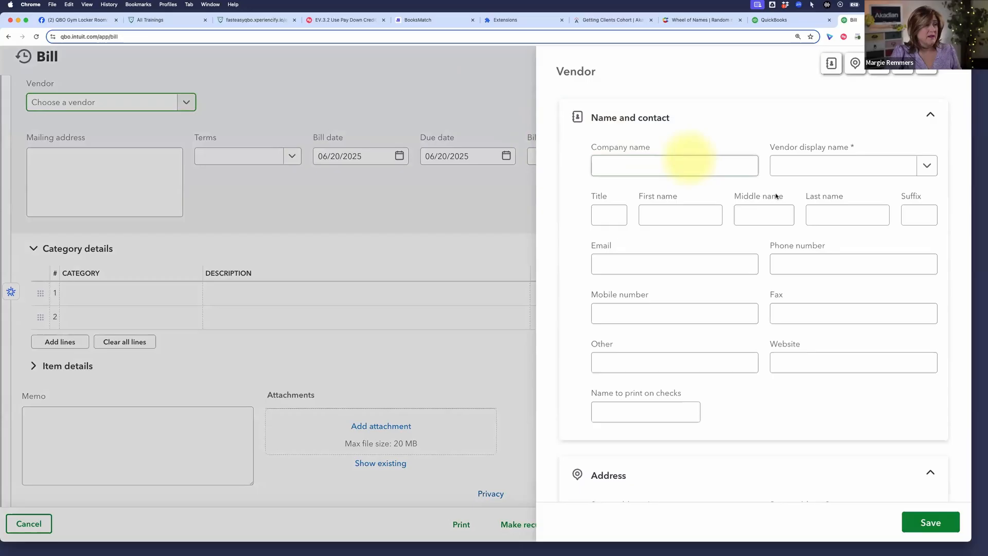
{"action": "left_click", "coordinate": [802, 169]}
{"action": "type", "text": "Mas"}
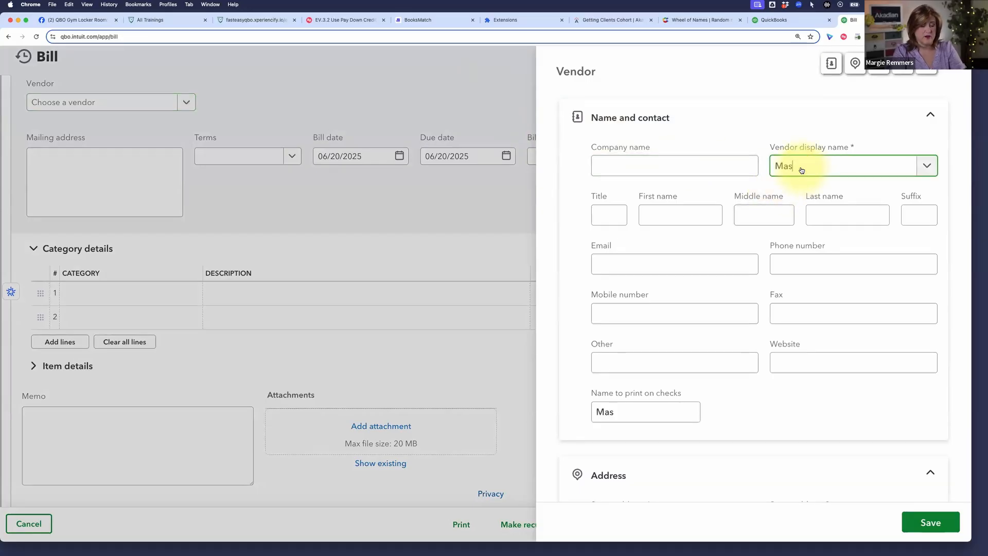
{"action": "type", "text": "tercard"}
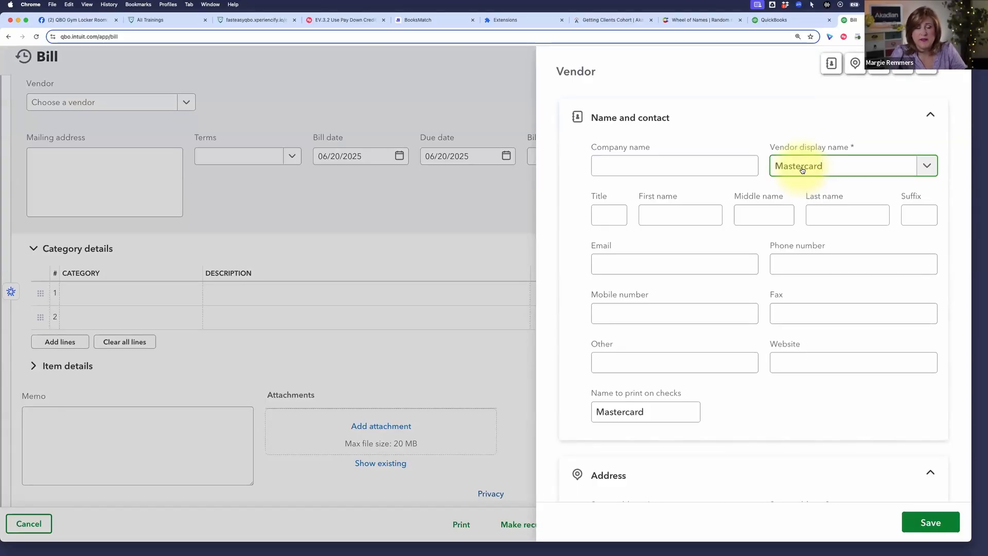
{"action": "left_click", "coordinate": [930, 523]}
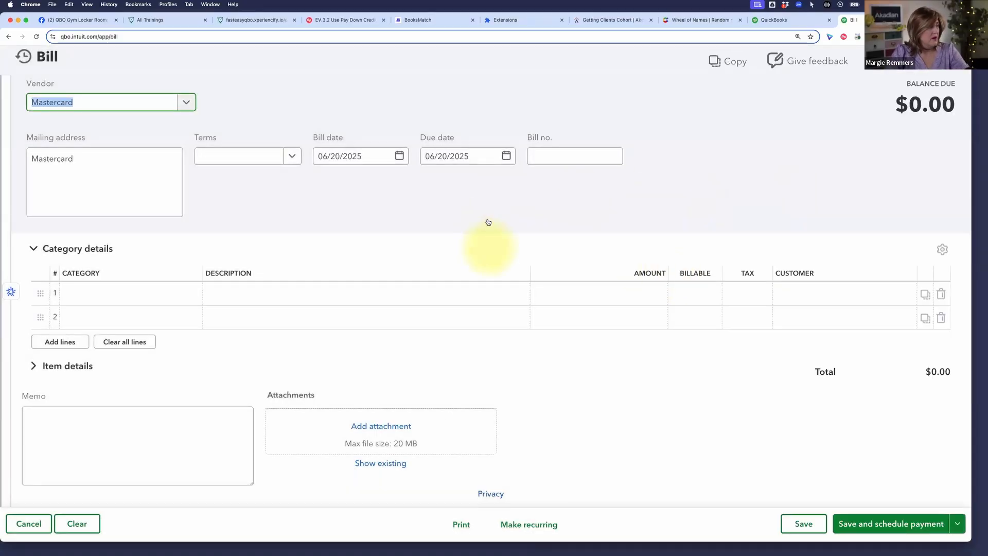
Assign Accounts Payable (A/P) as the category on the bill's first line.
{"action": "left_click", "coordinate": [157, 296]}
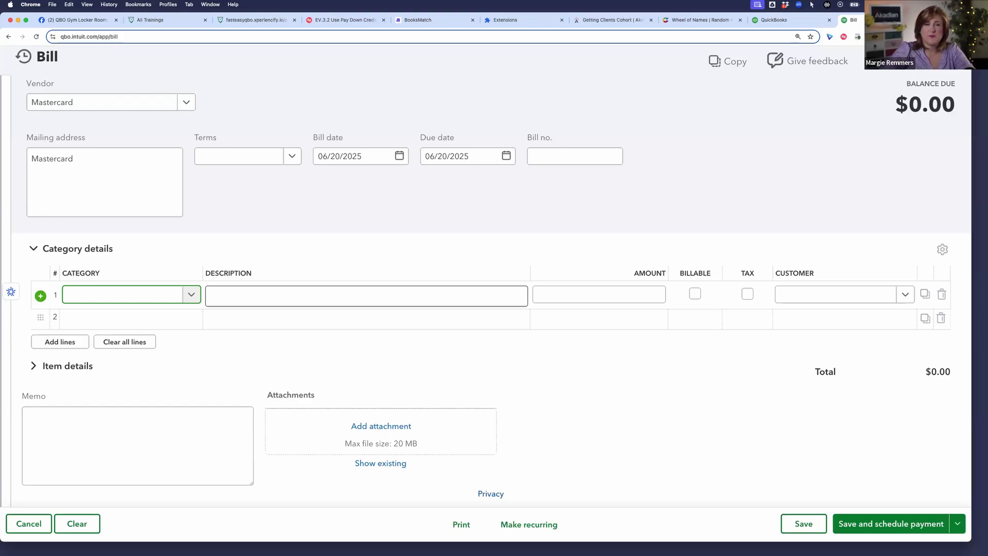
{"action": "left_click", "coordinate": [169, 298]}
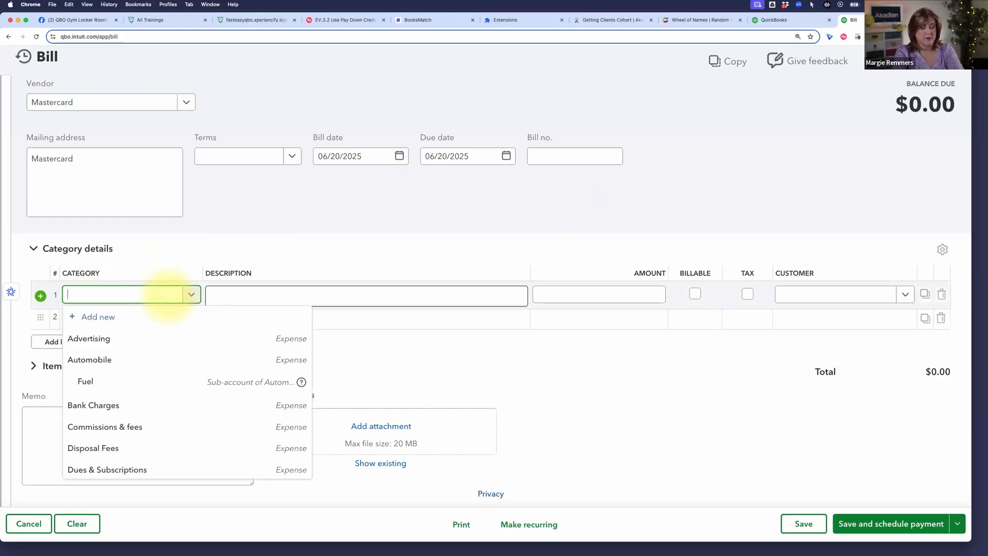
{"action": "type", "text": "accounts"}
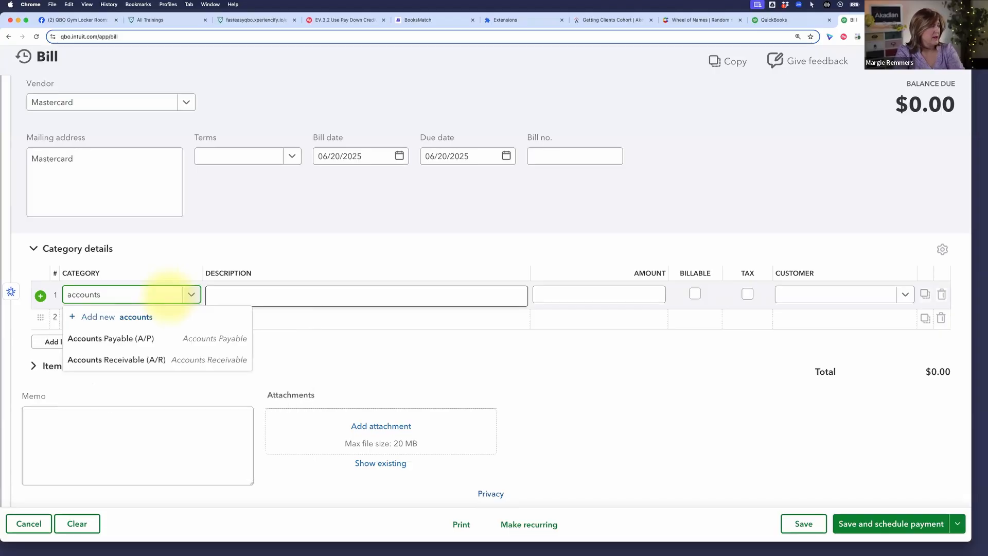
{"action": "left_click", "coordinate": [140, 340]}
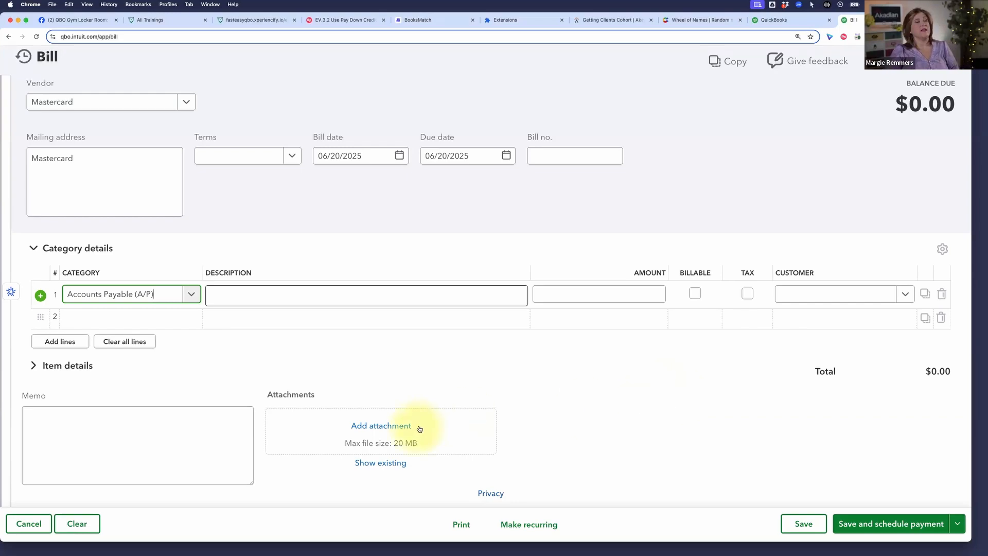
Describe the first bill line as "Pay off credit card" with an amount of 500, and try to save the bill.
{"action": "left_click", "coordinate": [303, 299]}
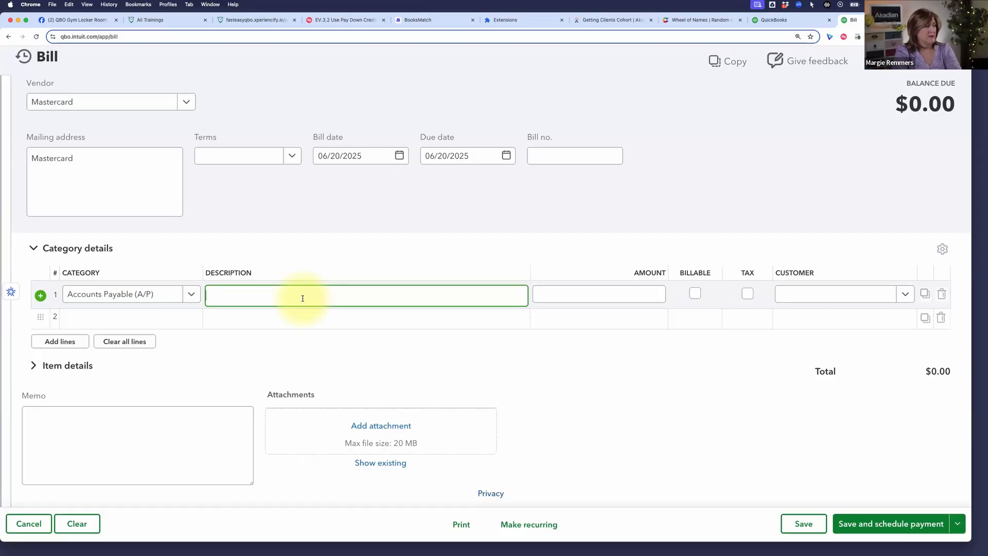
{"action": "type", "text": "Pay off cred"}
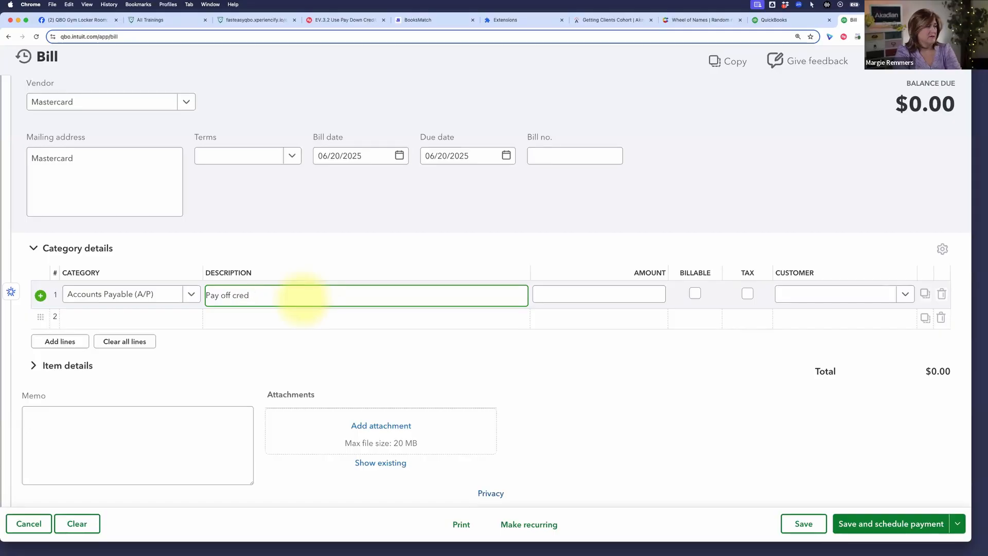
{"action": "type", "text": "it card"}
{"action": "key", "text": "Tab"}
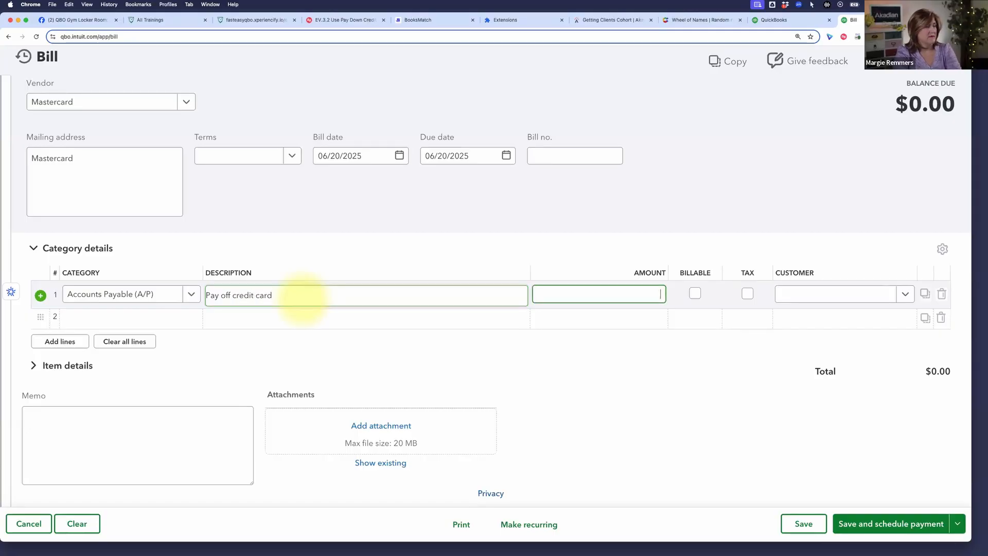
{"action": "type", "text": "500"}
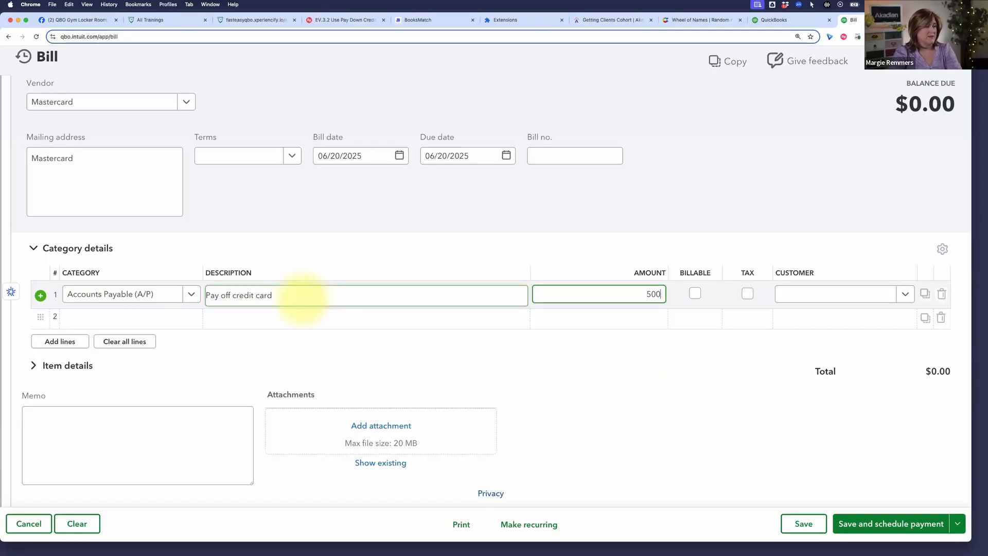
{"action": "key", "text": "Tab"}
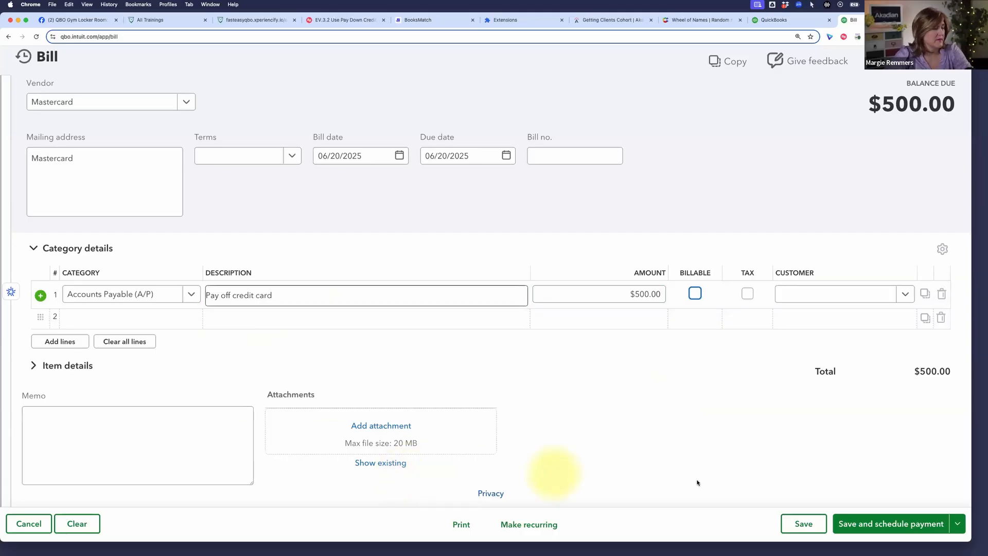
{"action": "left_click", "coordinate": [798, 524]}
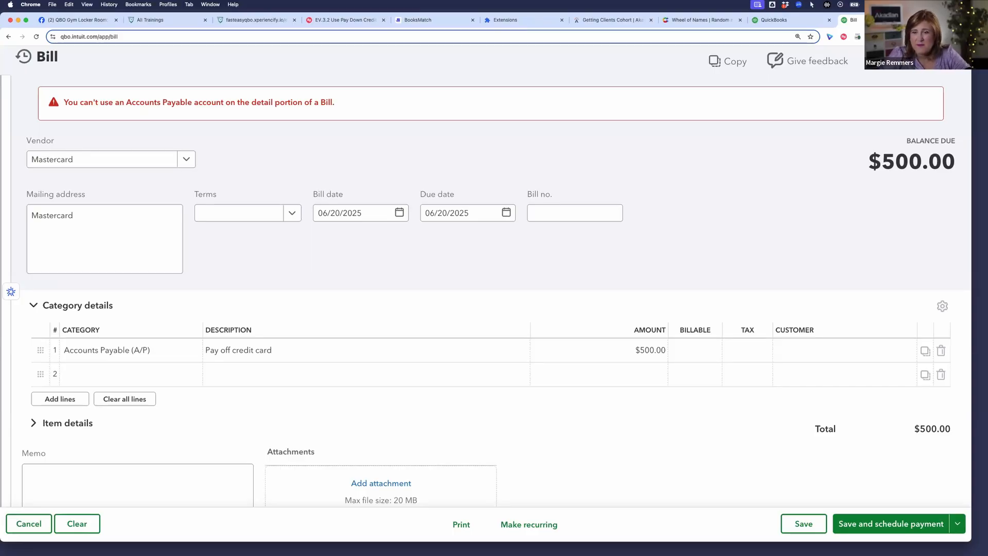
Change the first bill line's category to the Mastercard credit card account and save the bill.
{"action": "left_click", "coordinate": [191, 355]}
{"action": "left_click", "coordinate": [191, 355]}
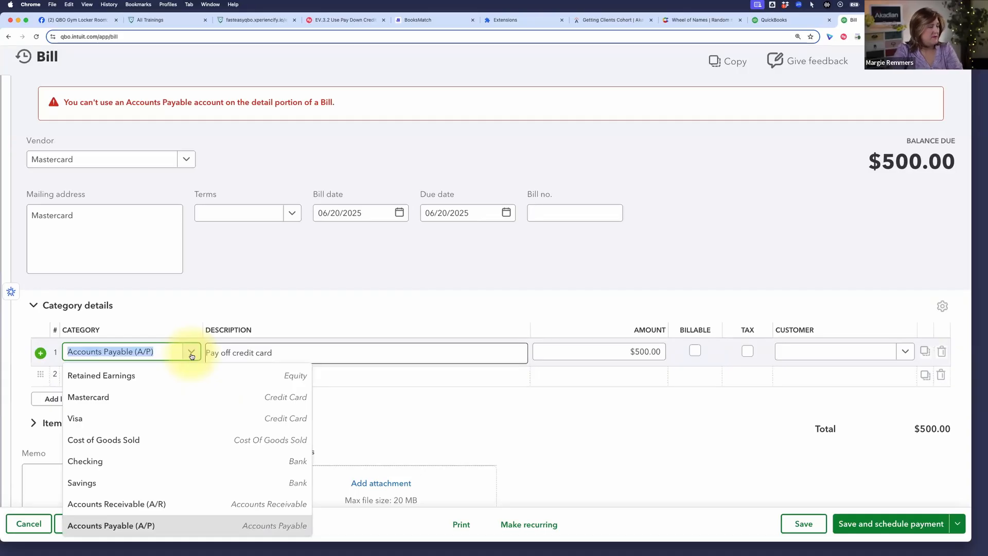
{"action": "type", "text": "Maste"}
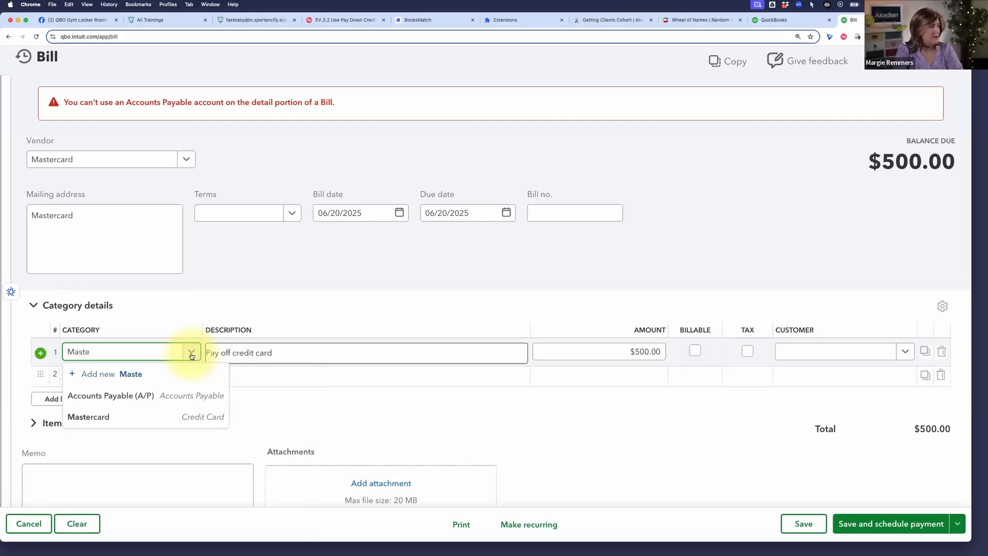
{"action": "left_click", "coordinate": [201, 415]}
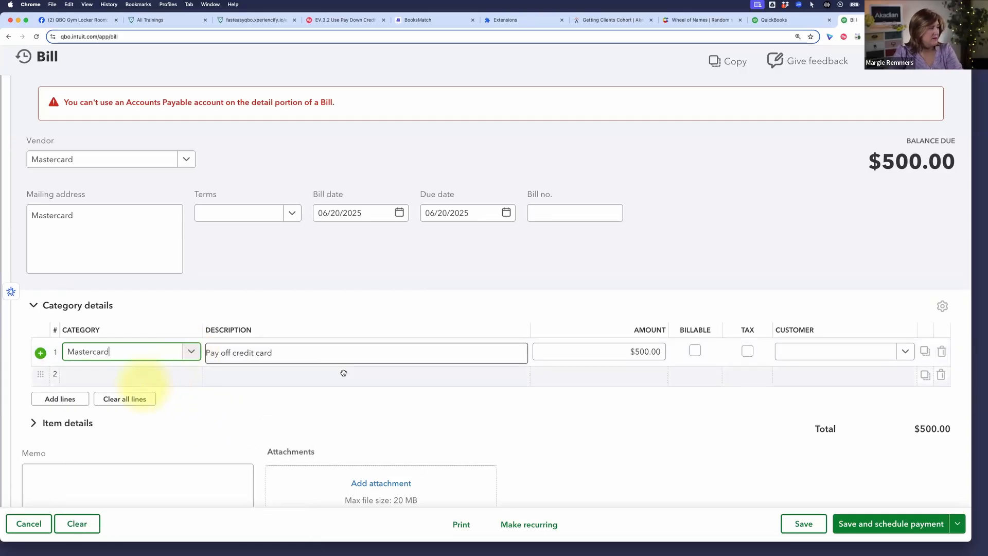
{"action": "left_click", "coordinate": [808, 529]}
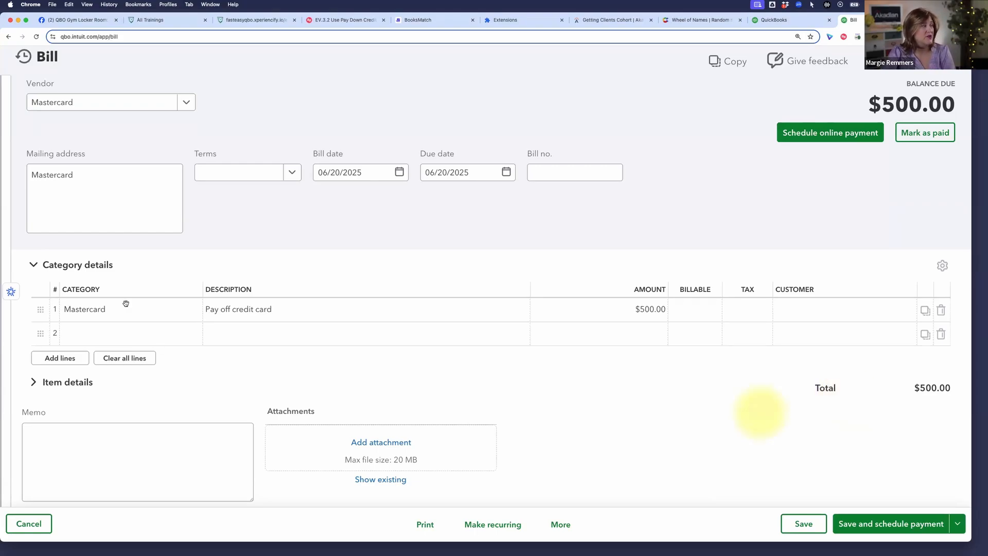
{"action": "left_click", "coordinate": [189, 312]}
{"action": "left_click", "coordinate": [191, 311]}
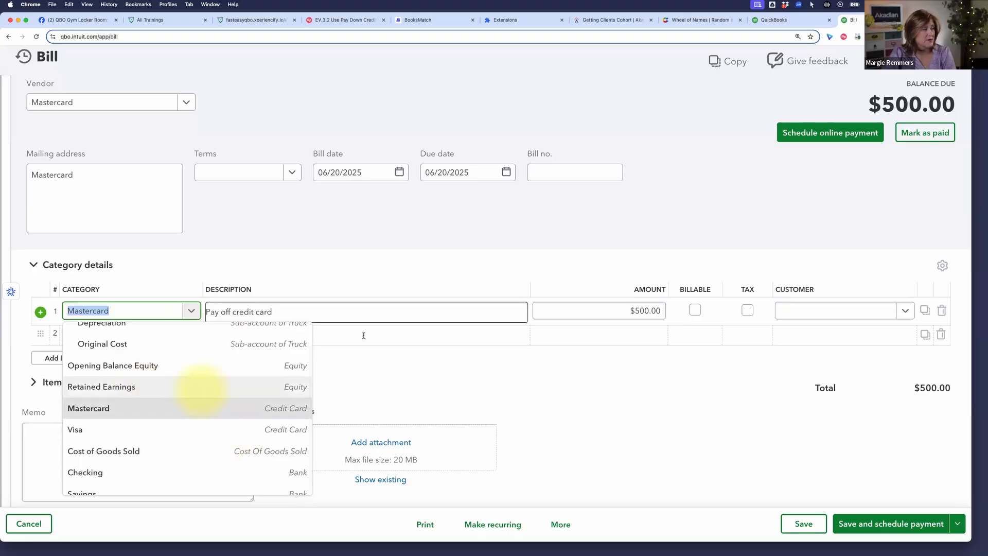
{"action": "left_click", "coordinate": [386, 276]}
{"action": "left_click", "coordinate": [143, 265]}
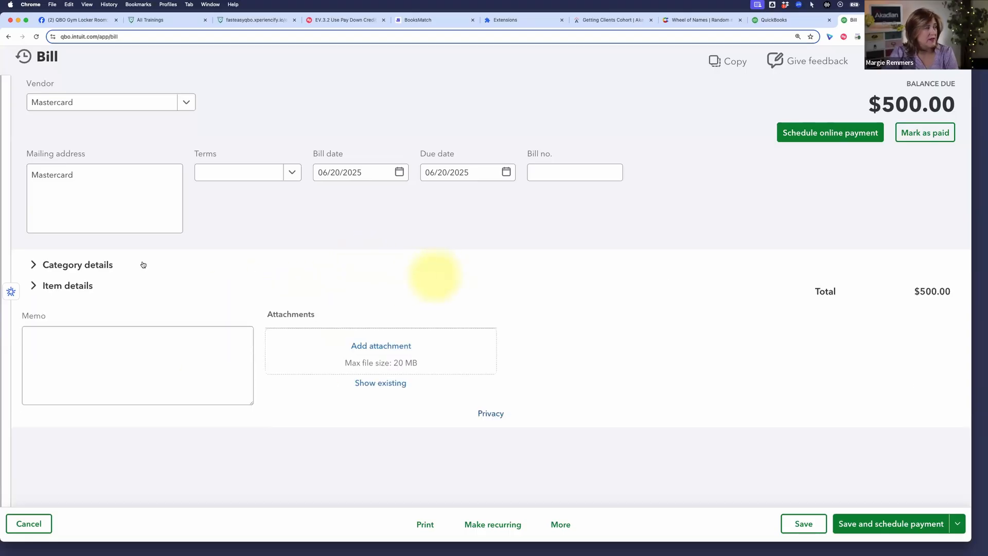
{"action": "left_click", "coordinate": [66, 265]}
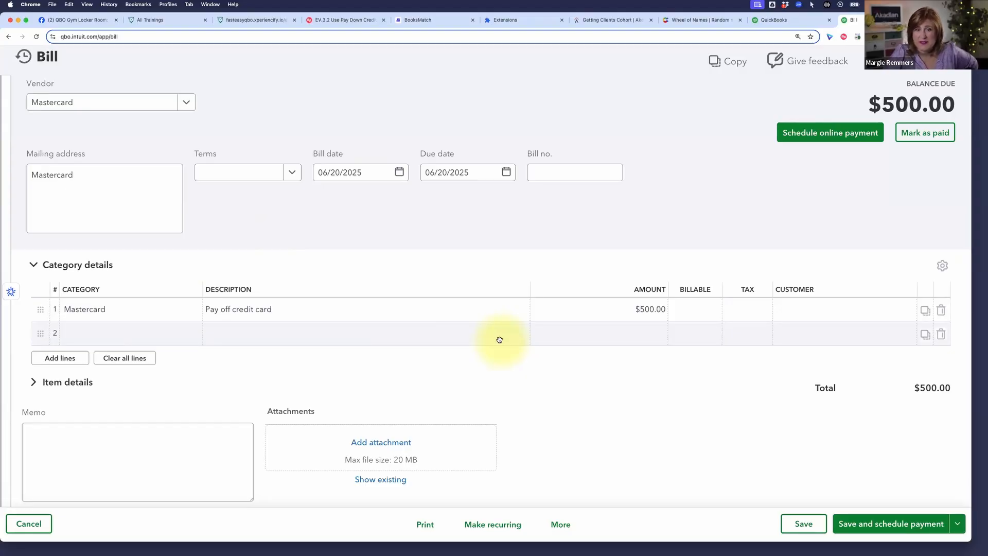
Save the $500.00 Mastercard bill again and display its transaction journal, refreshing the report.
{"action": "left_click", "coordinate": [804, 523]}
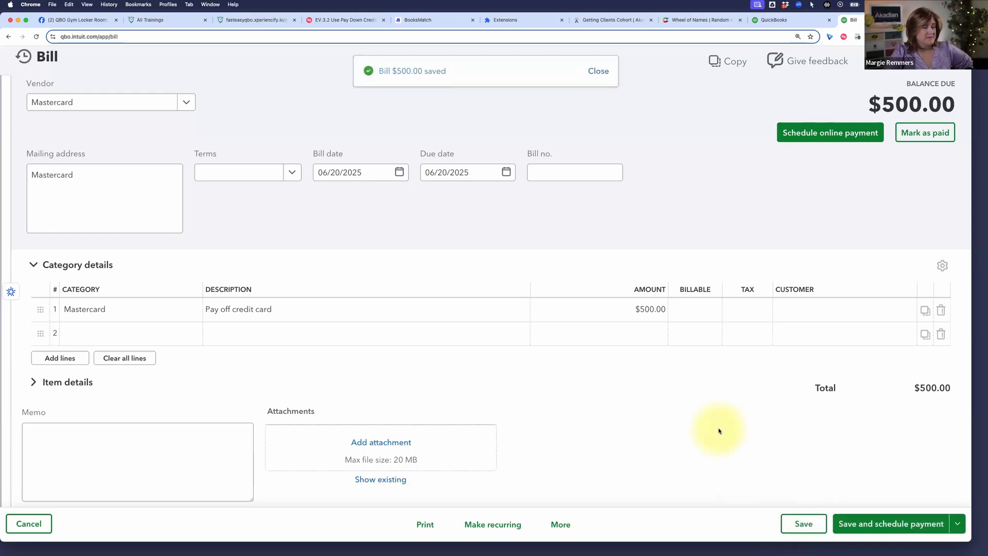
{"action": "left_click", "coordinate": [561, 524]}
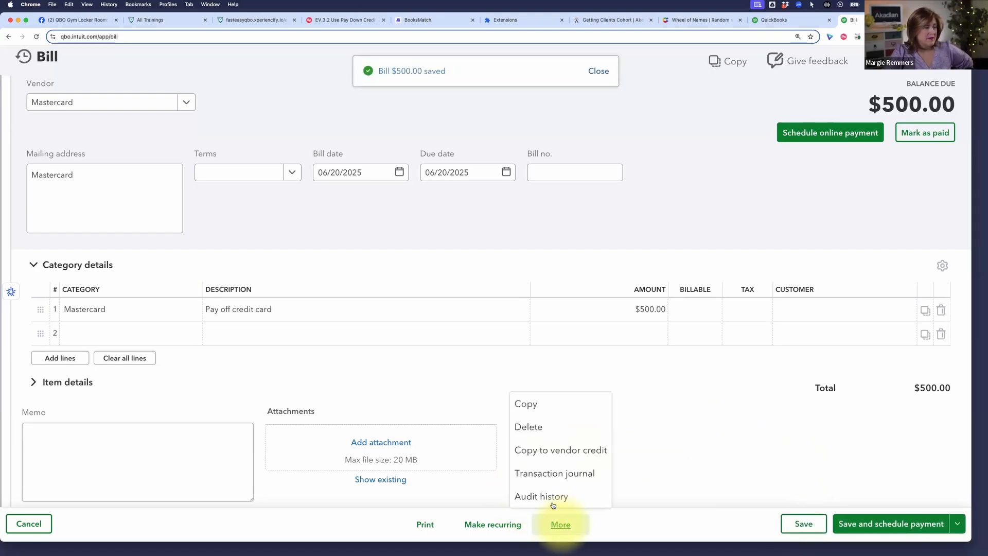
{"action": "left_click", "coordinate": [569, 482]}
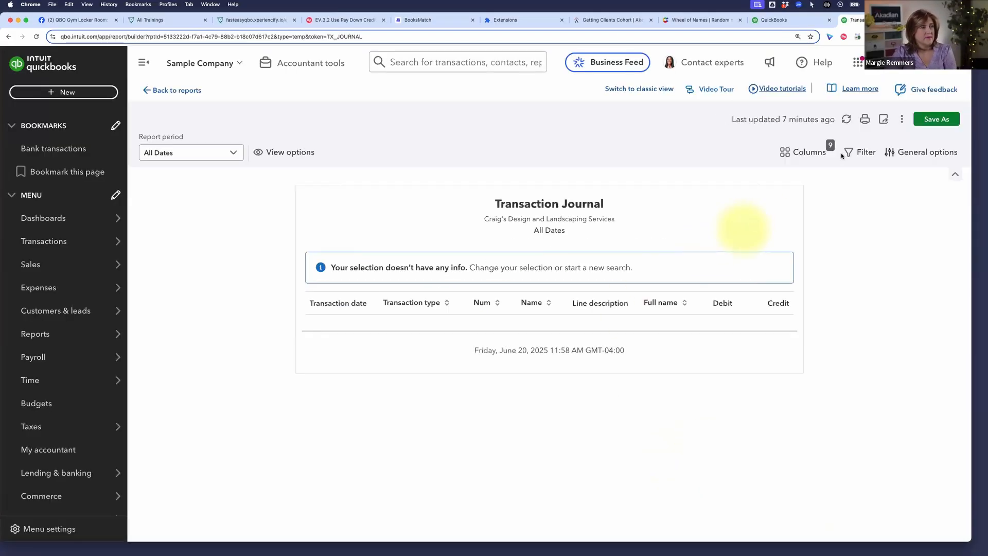
{"action": "left_click", "coordinate": [846, 118]}
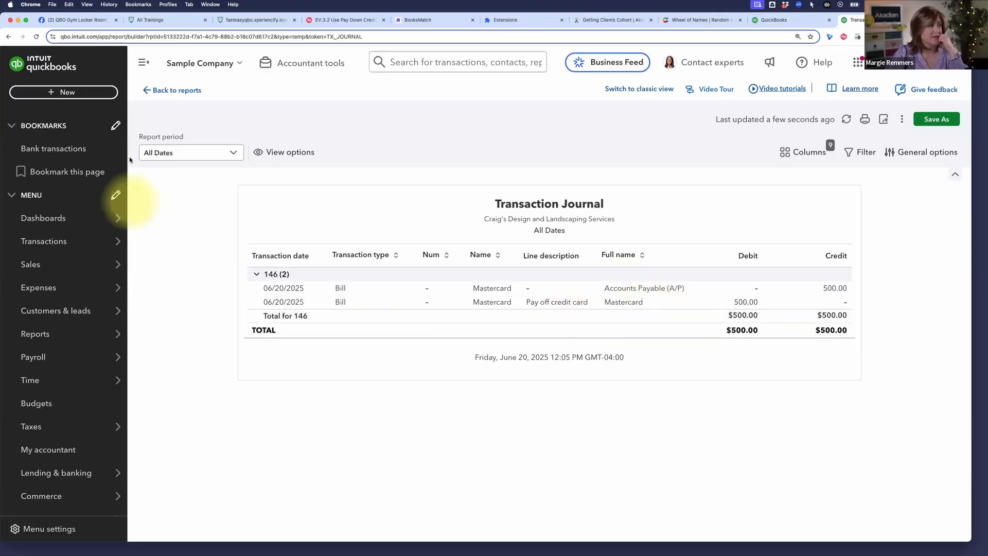
Start paying bills, select the Mastercard bill due 06/20/2025 for payment, and try to save and close.
{"action": "left_click", "coordinate": [73, 92]}
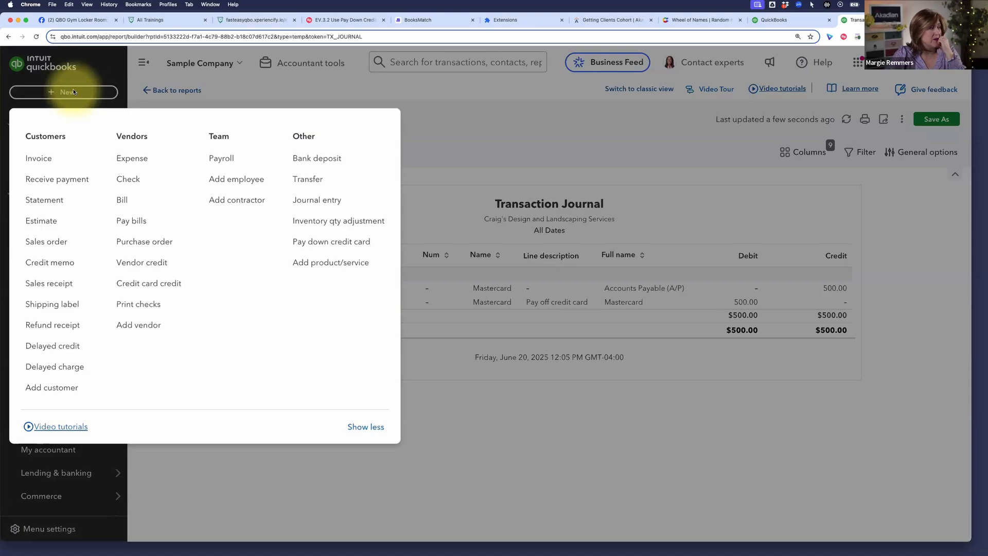
{"action": "left_click", "coordinate": [132, 218]}
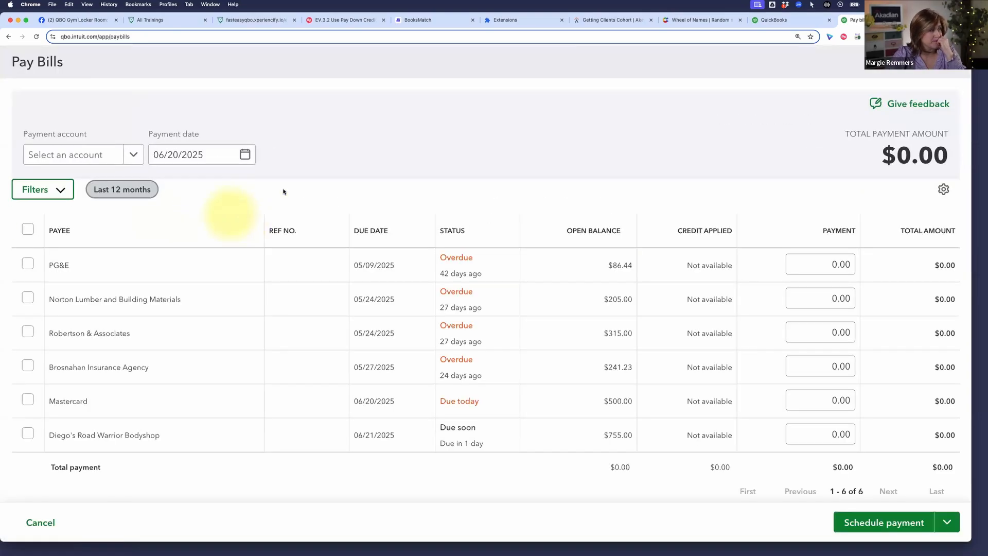
{"action": "scroll", "coordinate": [316, 181], "scroll_direction": "down", "scroll_amount": 1}
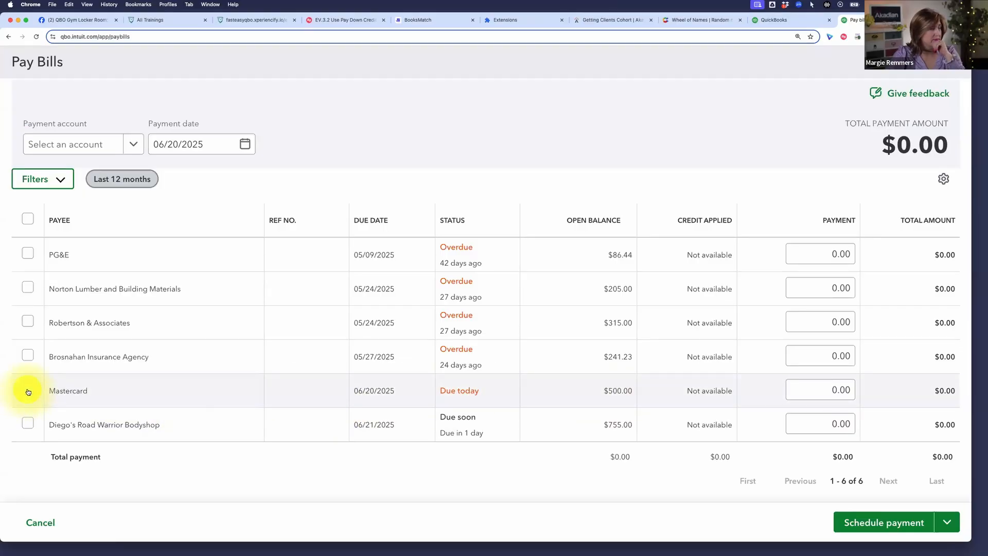
{"action": "left_click", "coordinate": [27, 389]}
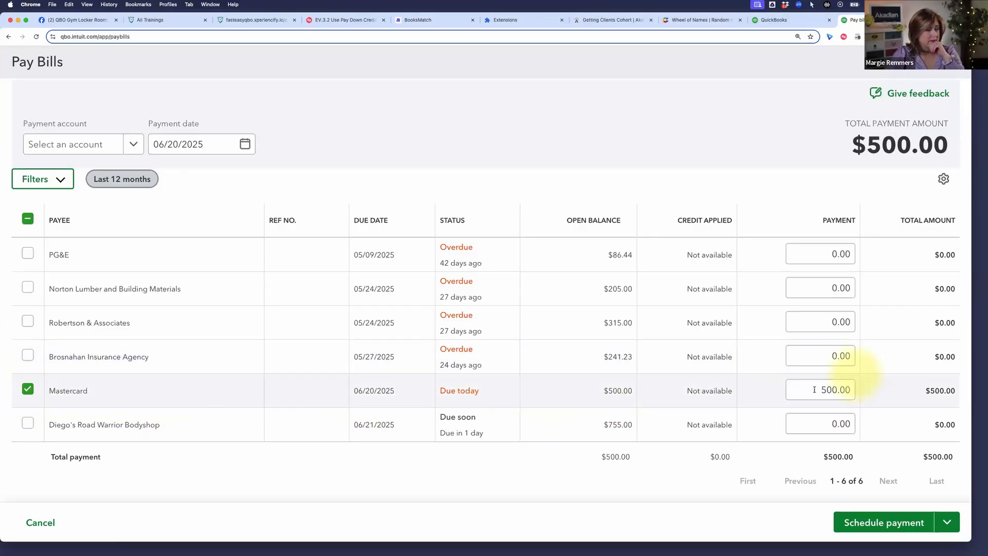
{"action": "left_click", "coordinate": [947, 522]}
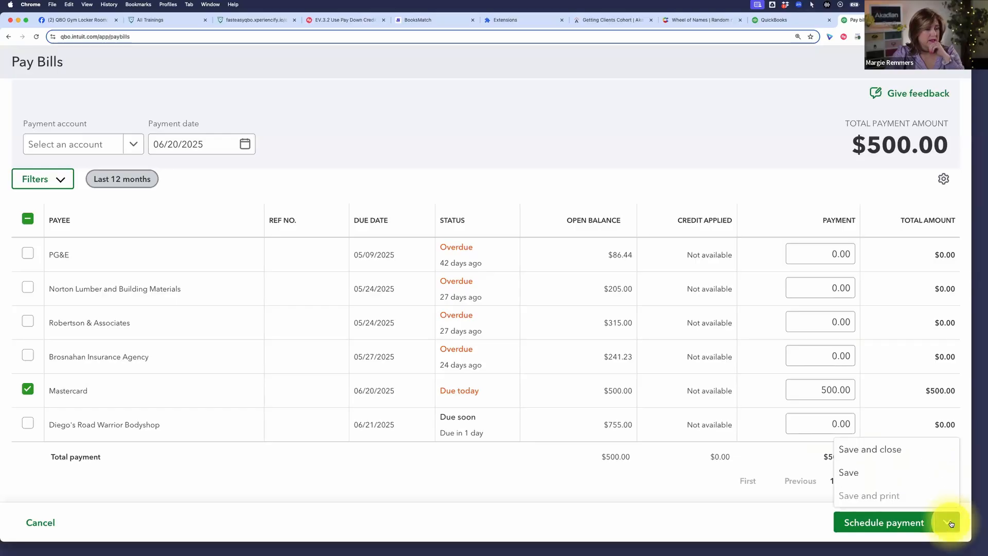
{"action": "left_click", "coordinate": [883, 456]}
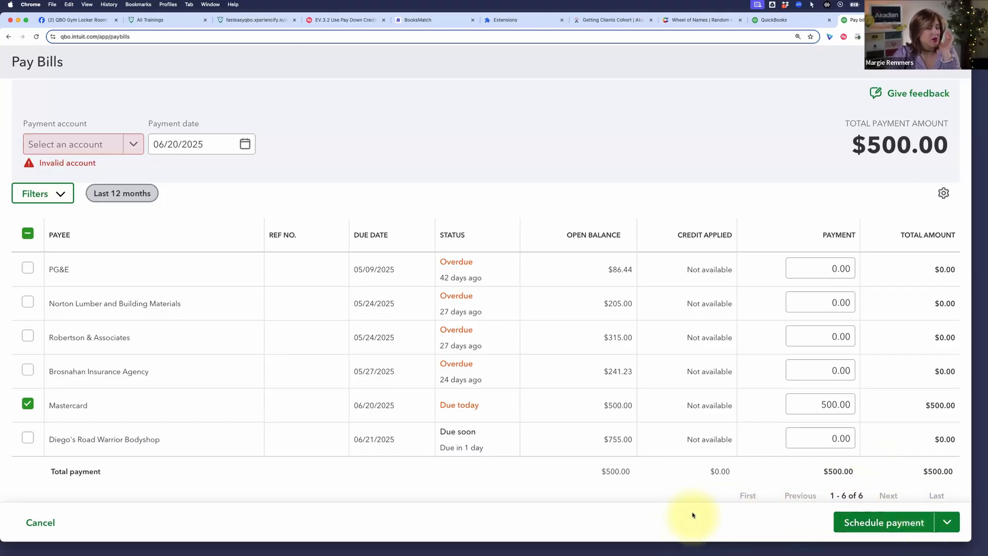
Set Checking as the payment account for the selected Mastercard bill, then save and close the payment.
{"action": "left_click", "coordinate": [130, 148]}
{"action": "left_click", "coordinate": [100, 193]}
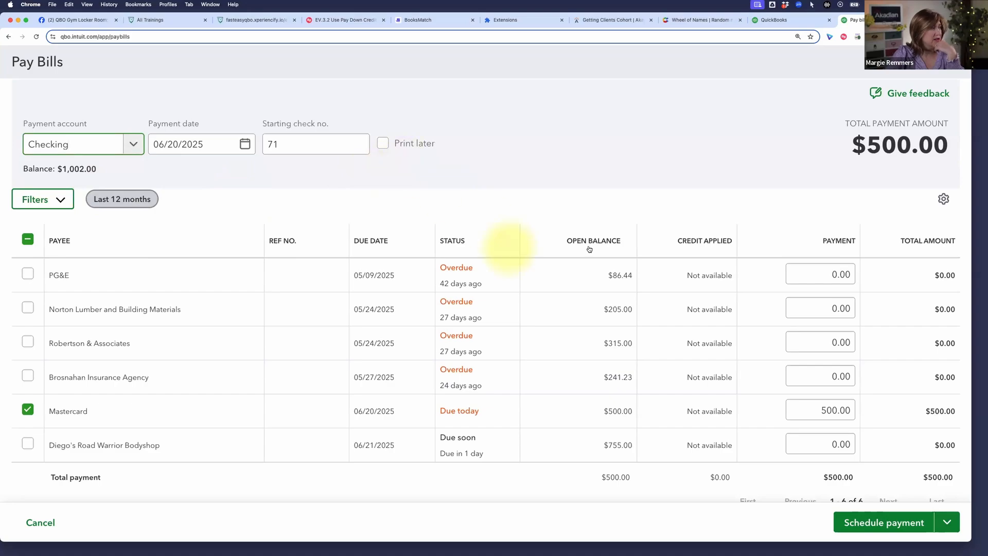
{"action": "left_click", "coordinate": [947, 522]}
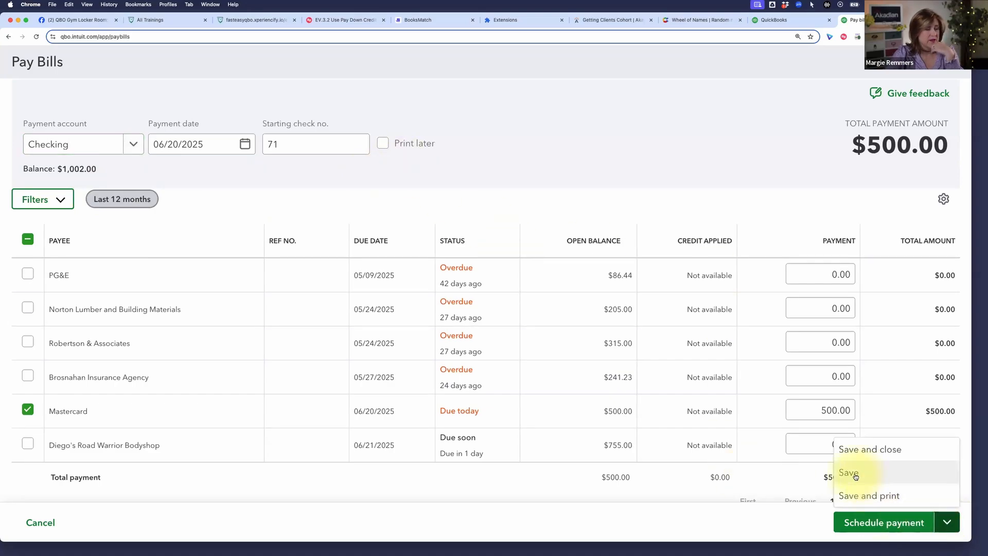
{"action": "left_click", "coordinate": [871, 452]}
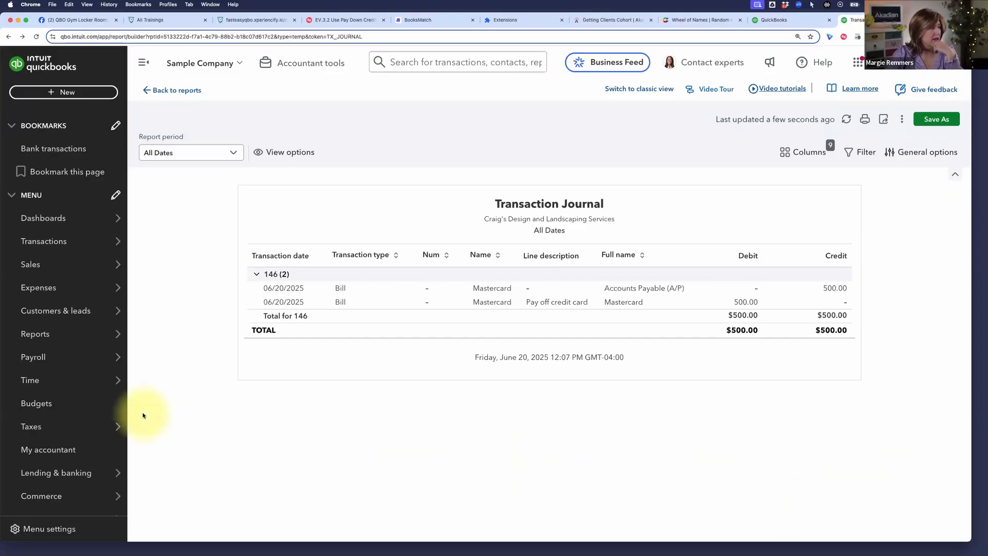
Open the Balance Sheet from the standard reports and dismiss its AI insights introduction and list.
{"action": "mouse_move", "coordinate": [98, 334]}
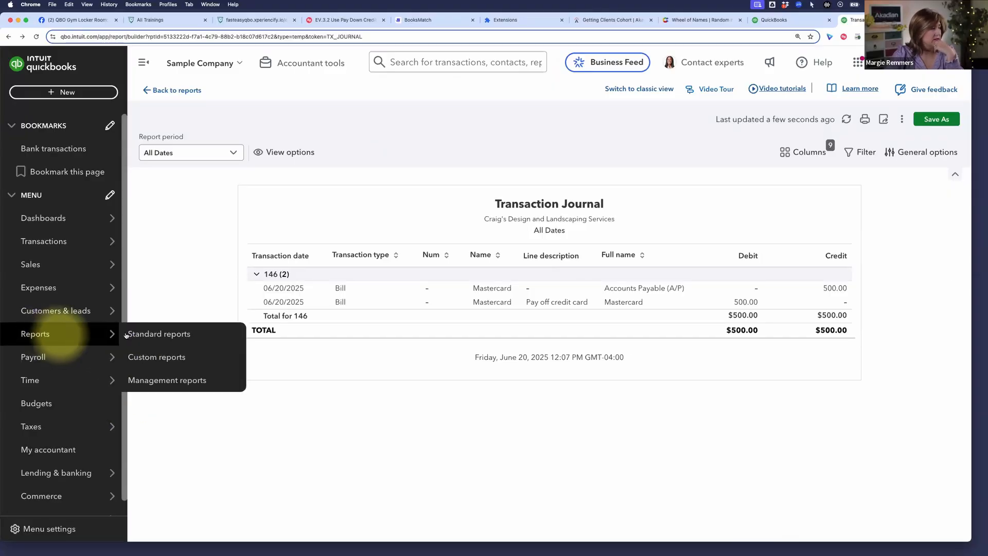
{"action": "left_click", "coordinate": [160, 335]}
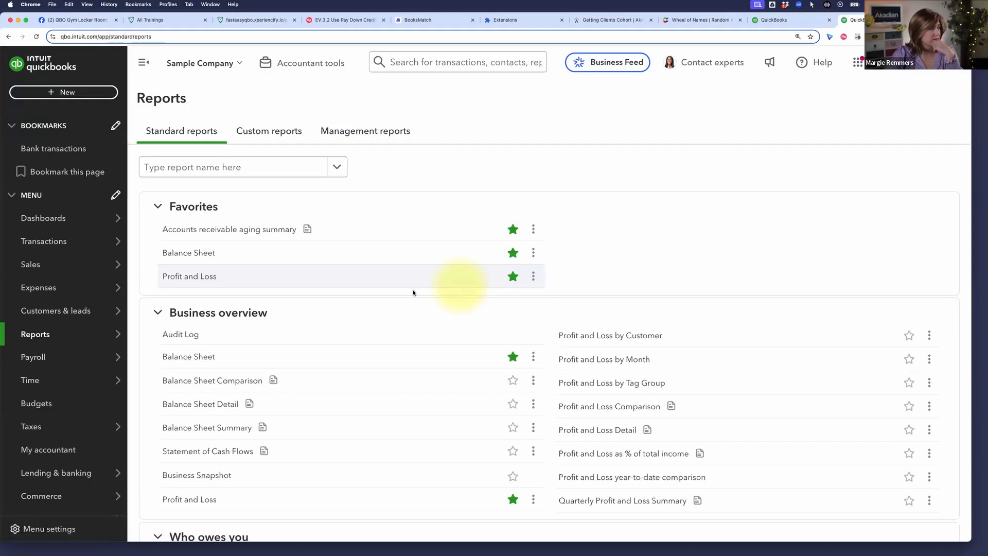
{"action": "left_click", "coordinate": [198, 254]}
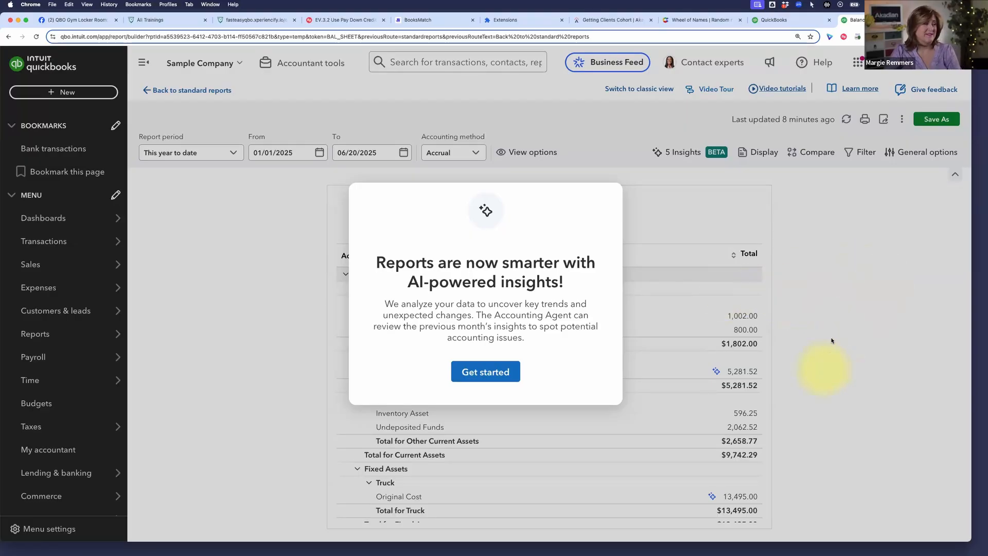
{"action": "left_click", "coordinate": [828, 396]}
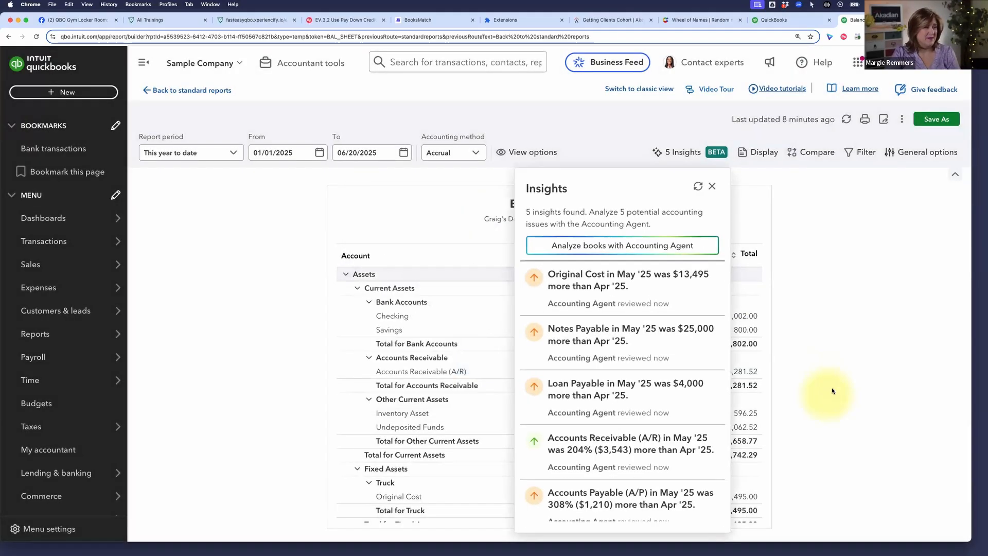
{"action": "left_click", "coordinate": [713, 186]}
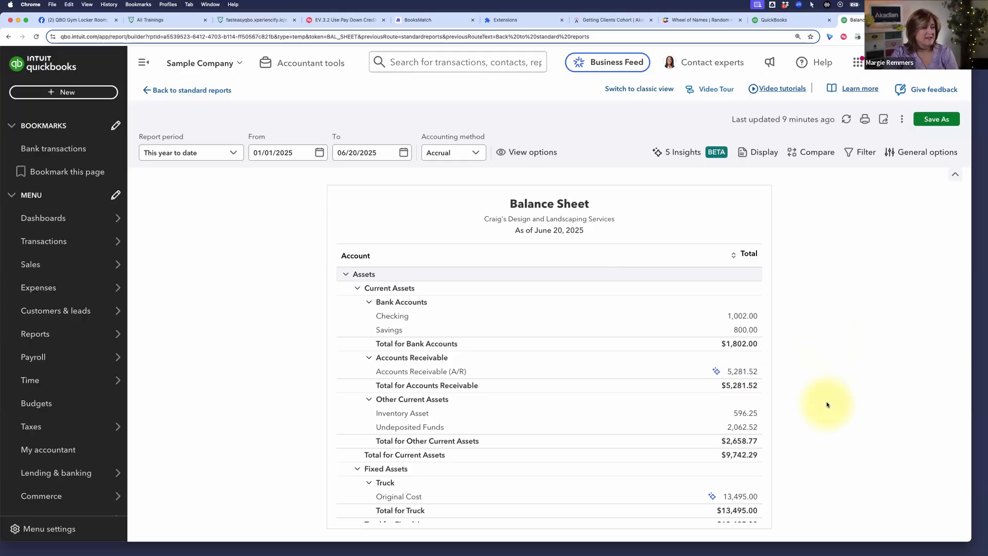
Examine the liabilities on the Balance Sheet and view the accounting insight for Accounts Payable (A/P).
{"action": "scroll", "coordinate": [727, 387], "scroll_direction": "down", "scroll_amount": 5}
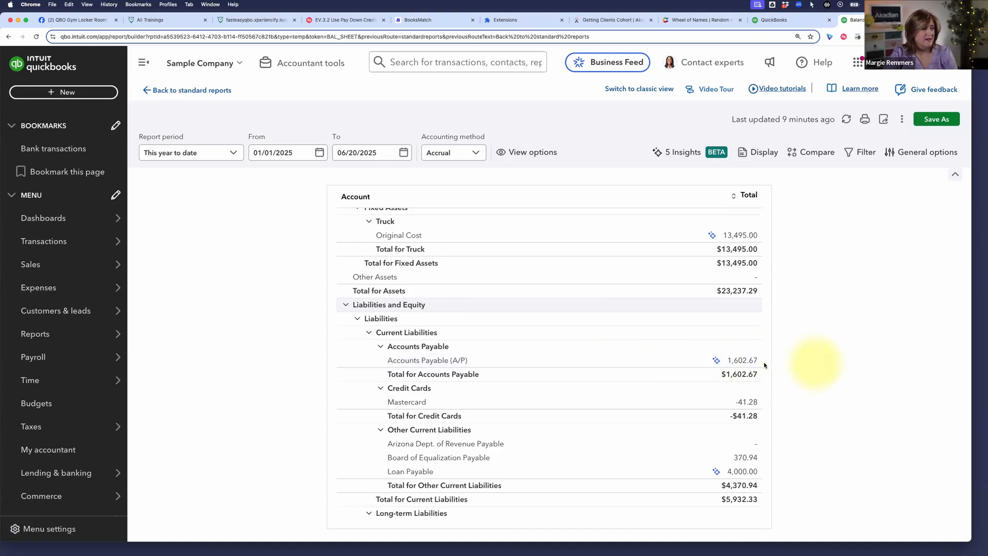
{"action": "left_click", "coordinate": [717, 362]}
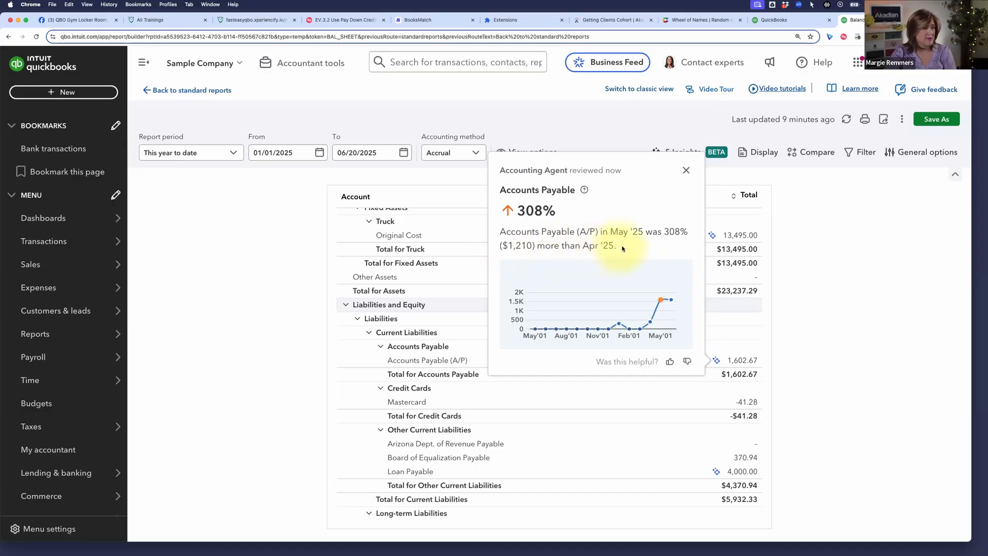
{"action": "mouse_move", "coordinate": [657, 298]}
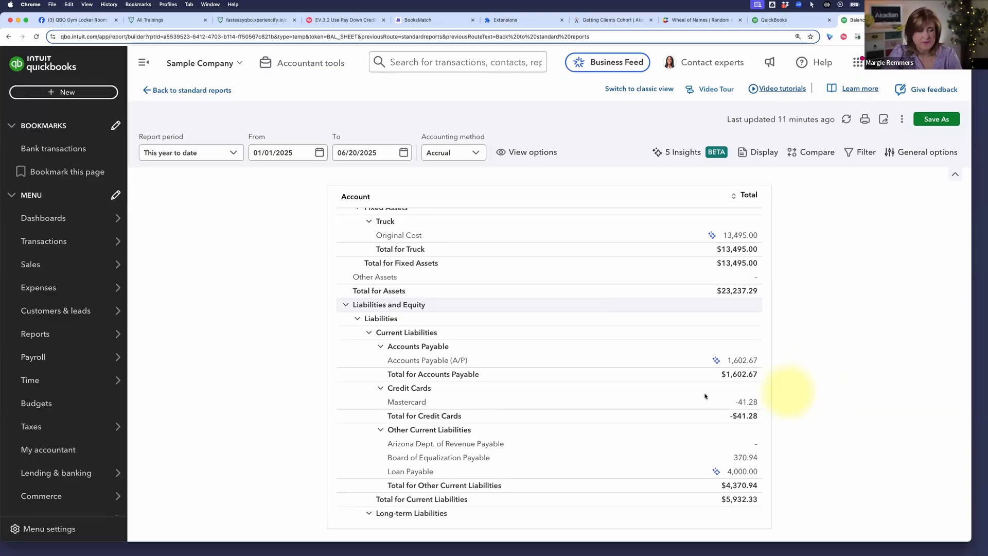
Open the transaction report behind the Accounts Payable (A/P) total and examine the 06/20/2025 Mastercard bill and bill payment entries.
{"action": "left_click", "coordinate": [745, 361]}
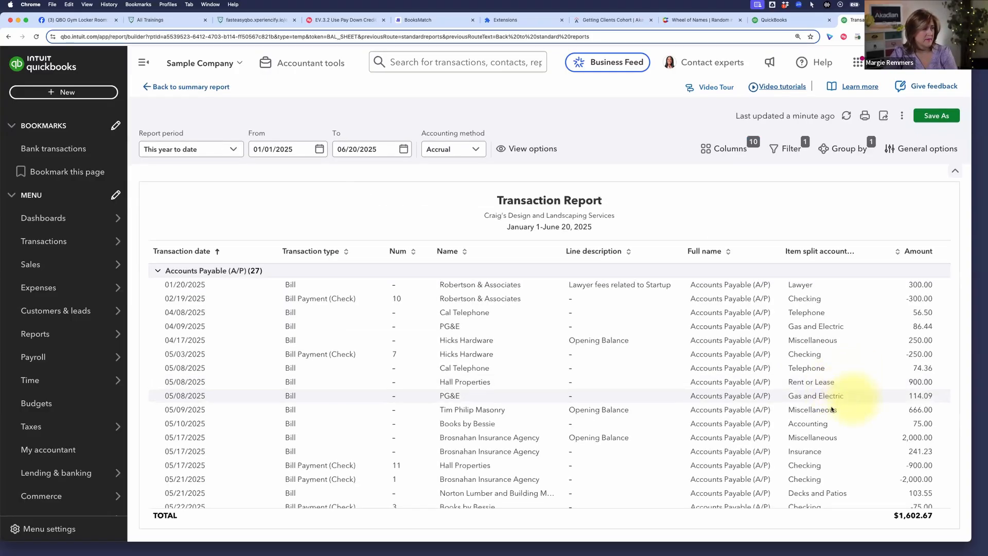
{"action": "scroll", "coordinate": [641, 376], "scroll_direction": "down", "scroll_amount": 5}
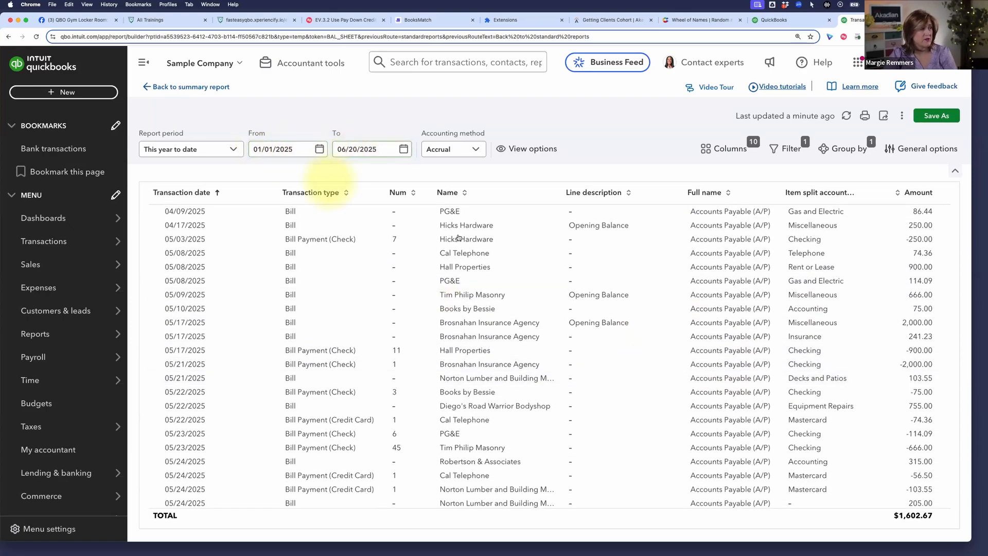
{"action": "scroll", "coordinate": [458, 237], "scroll_direction": "down", "scroll_amount": 3}
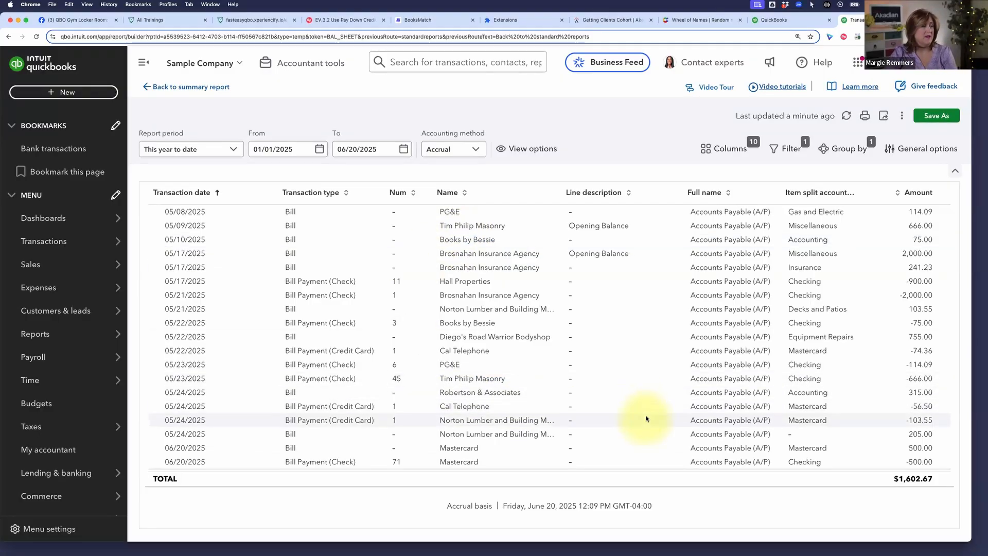
{"action": "scroll", "coordinate": [645, 404], "scroll_direction": "up", "scroll_amount": 2}
{"action": "scroll", "coordinate": [647, 402], "scroll_direction": "down", "scroll_amount": 4}
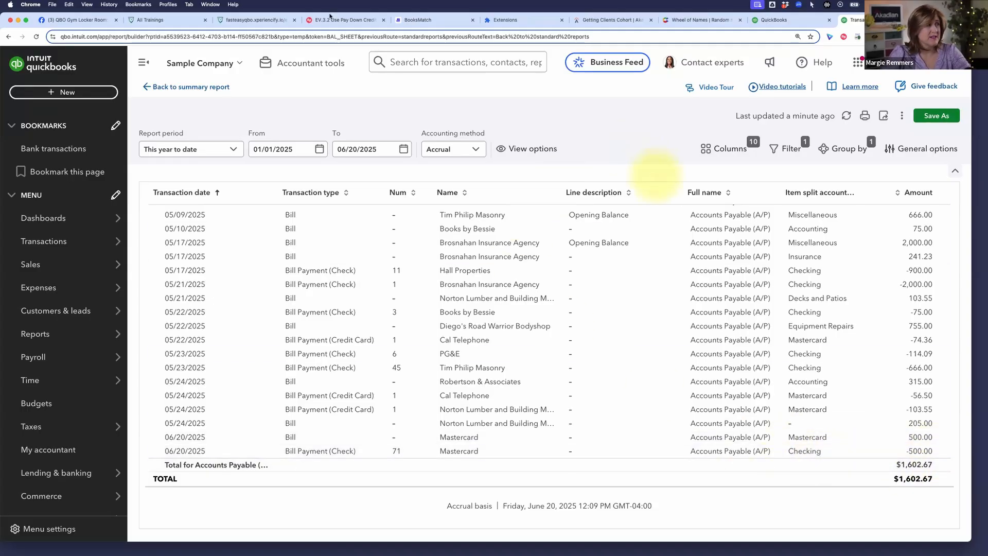
Consult the EV.3.2 Use Pay Down Credit Card guide, return to QuickBooks and display the choices for creating new transactions.
{"action": "left_click", "coordinate": [350, 22]}
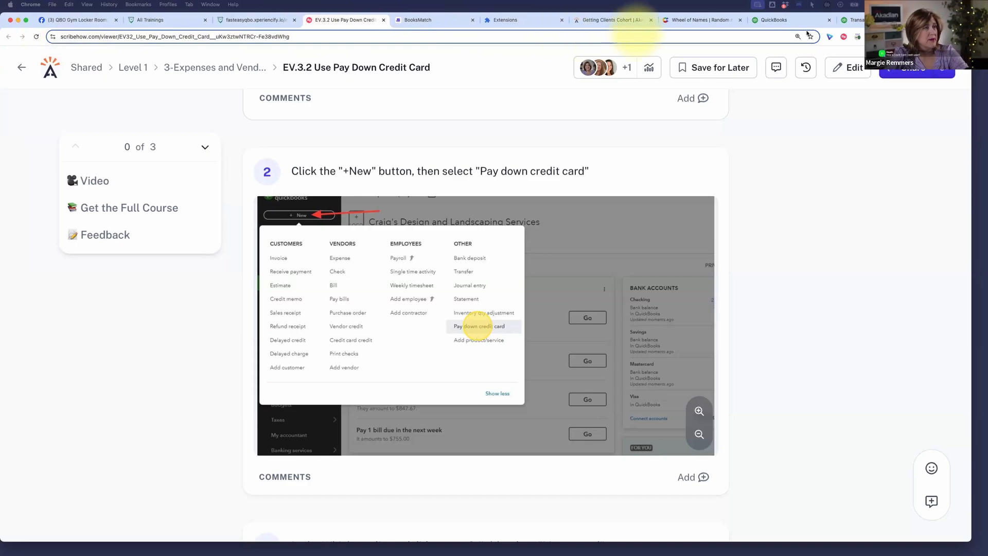
{"action": "left_click", "coordinate": [787, 23]}
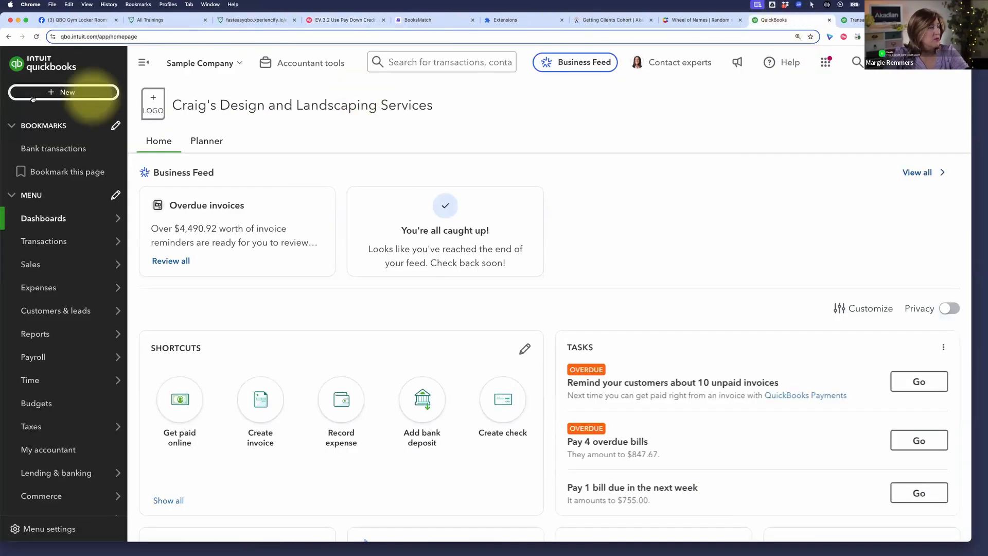
{"action": "left_click", "coordinate": [60, 91]}
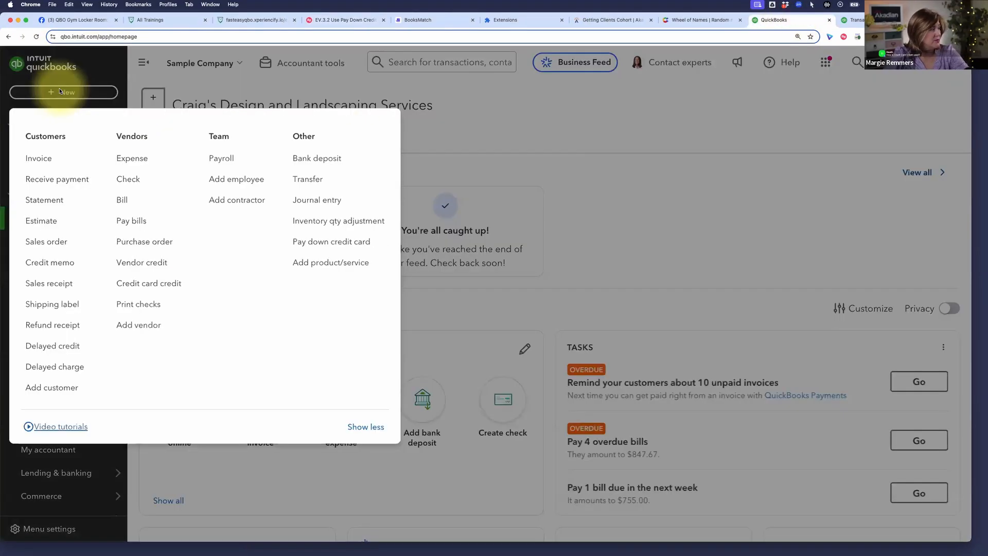
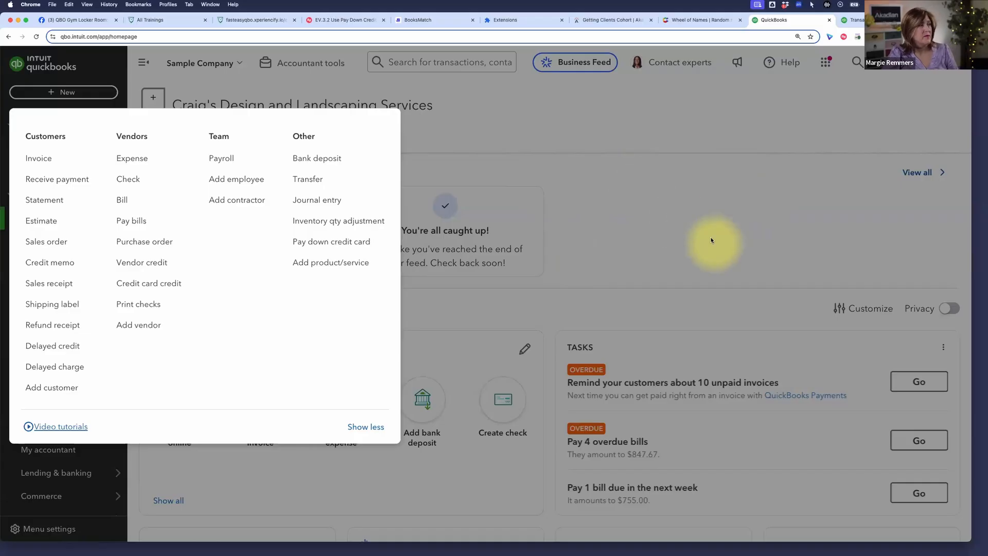
Start a new expense with Hicks Hardware as the payee, keeping Checking as the payment account after viewing the account choices.
{"action": "left_click", "coordinate": [148, 164]}
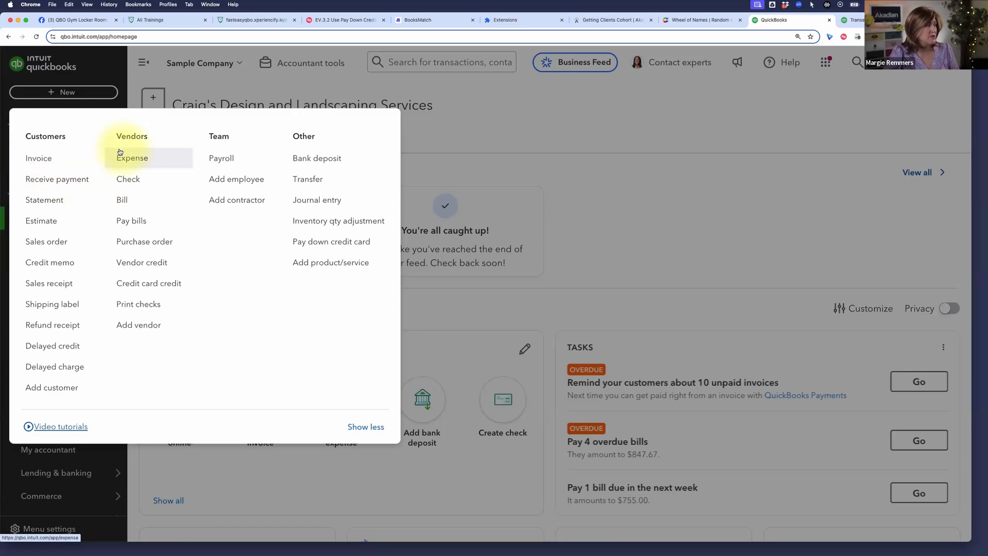
{"action": "left_click", "coordinate": [137, 159]}
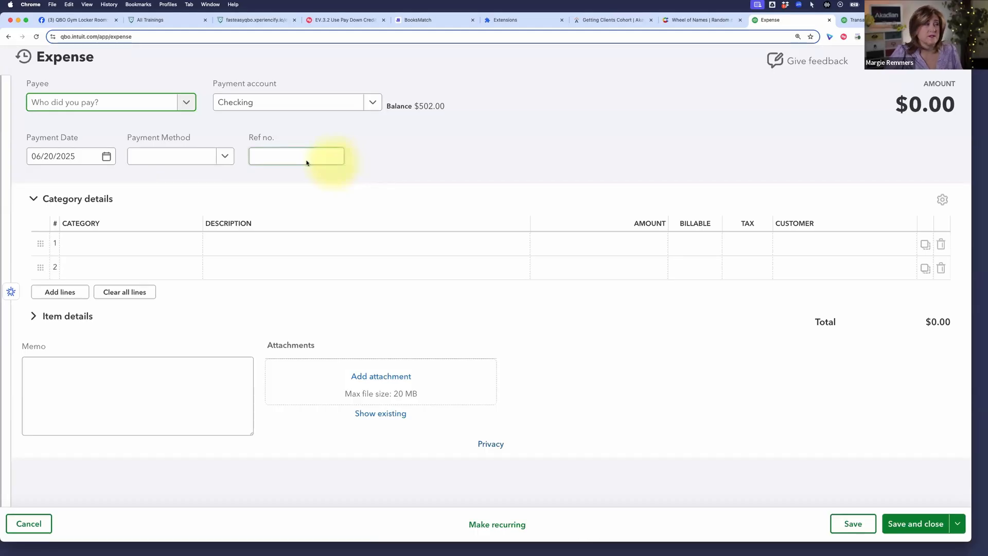
{"action": "left_click", "coordinate": [187, 106]}
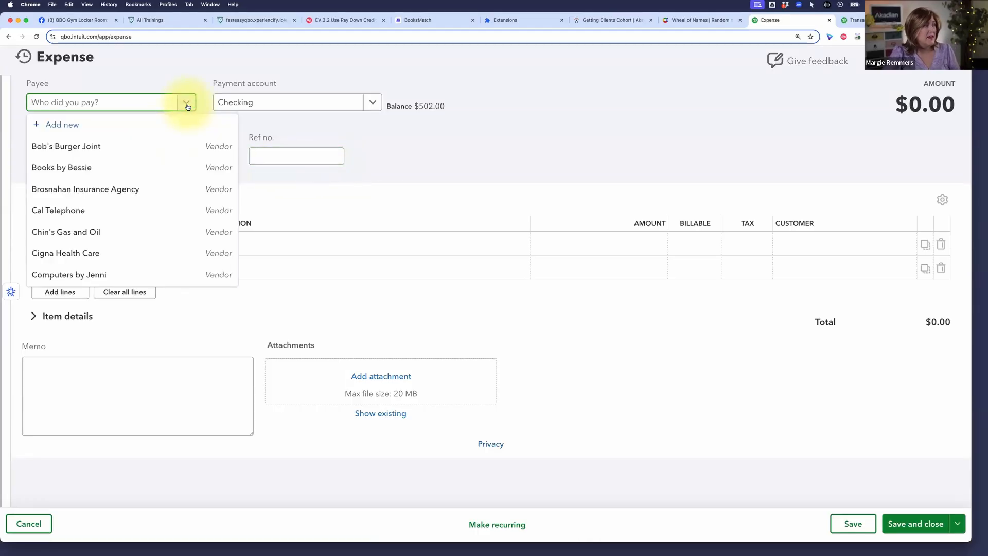
{"action": "type", "text": "hick"}
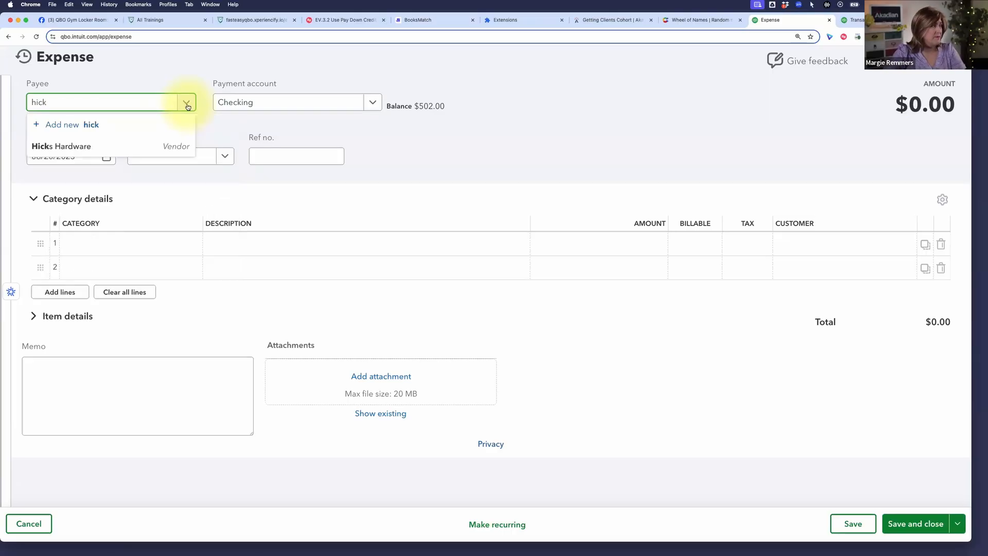
{"action": "left_click", "coordinate": [142, 145]}
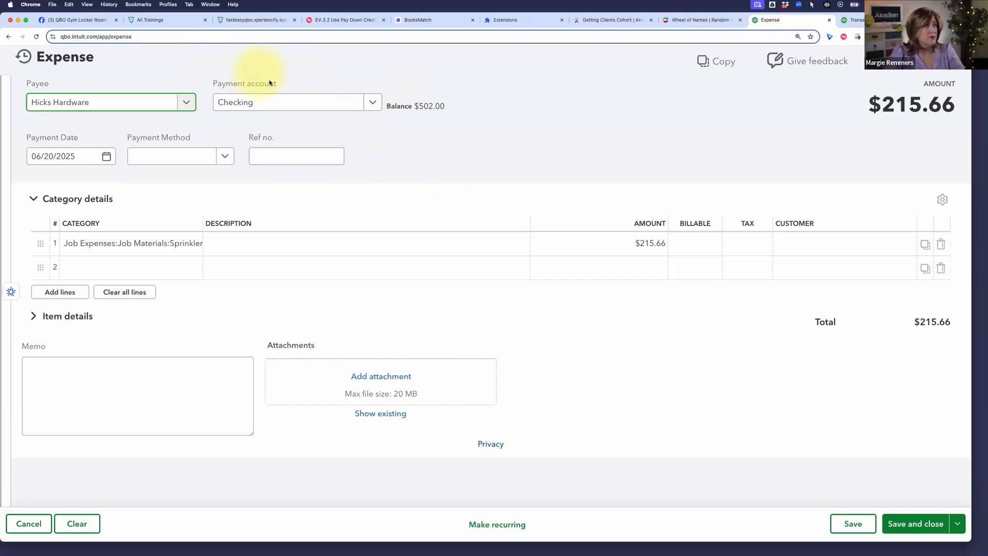
{"action": "left_click", "coordinate": [373, 102]}
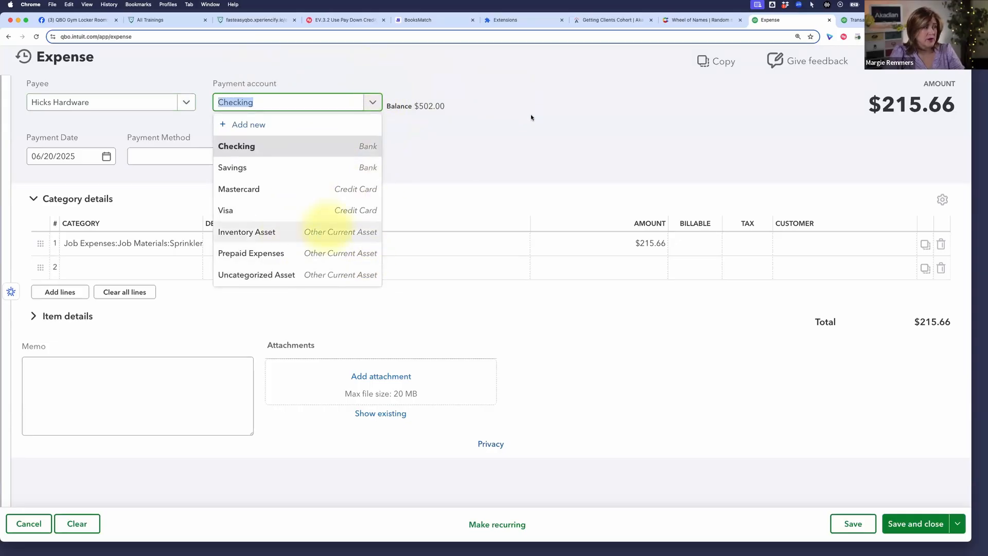
{"action": "left_click", "coordinate": [518, 140]}
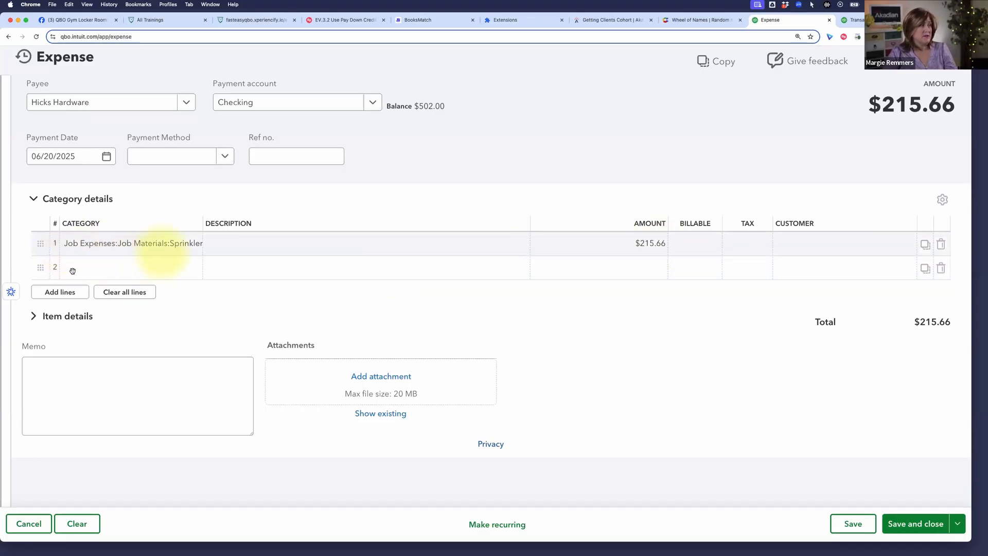
Start adding a new account from the second category line of the expense and name it Owner Contribution.
{"action": "left_click", "coordinate": [122, 267]}
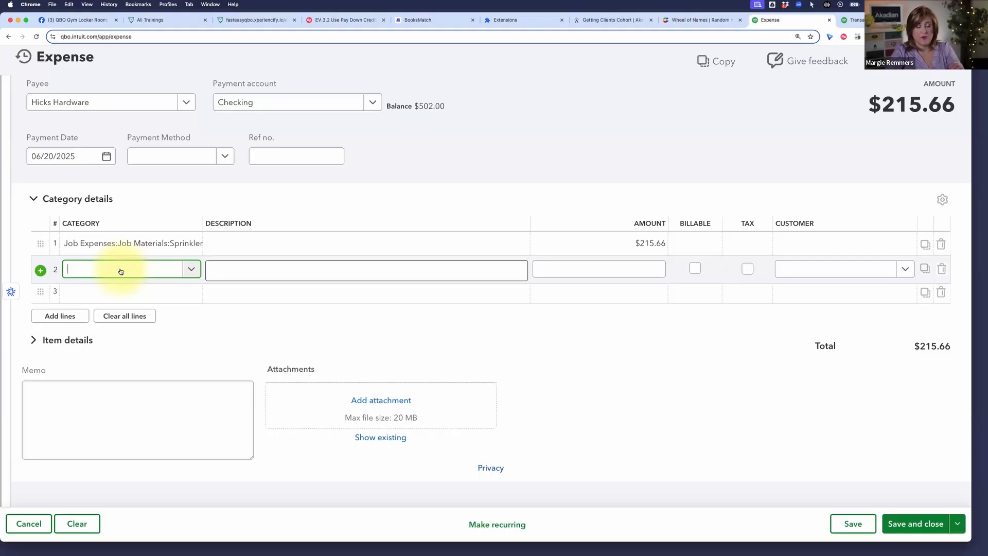
{"action": "left_click", "coordinate": [190, 269]}
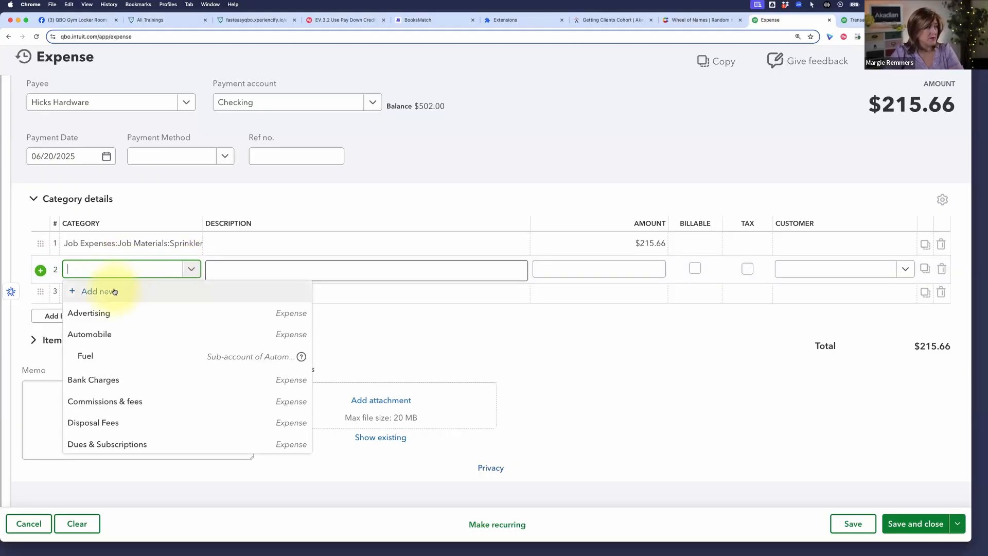
{"action": "left_click", "coordinate": [112, 291]}
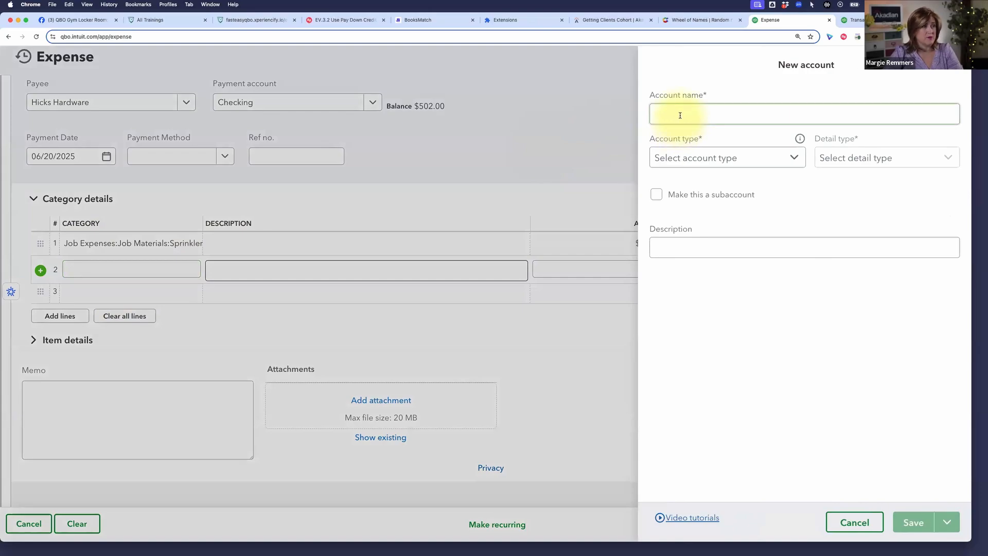
{"action": "left_click", "coordinate": [680, 115]}
{"action": "type", "text": "Owner c"}
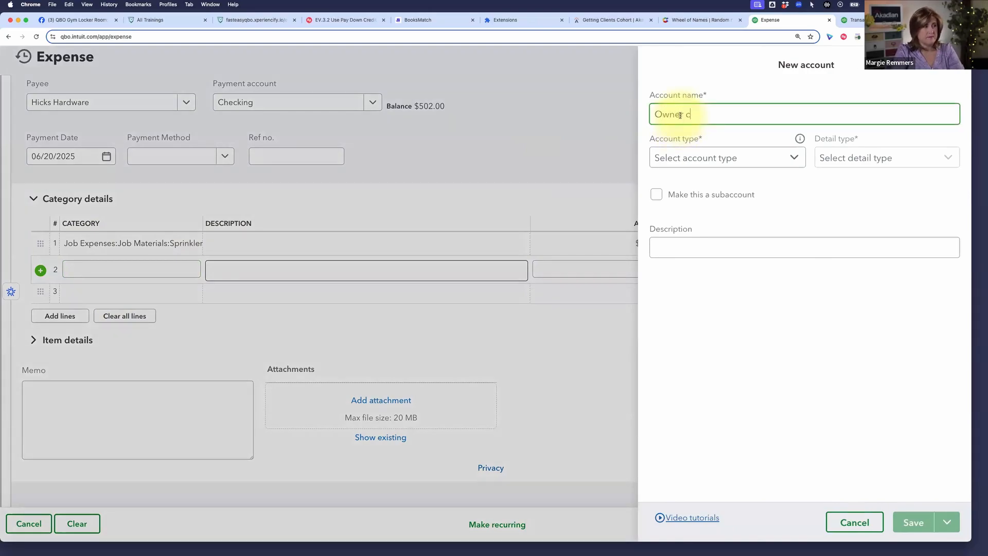
{"action": "type", "text": "ontribtion"}
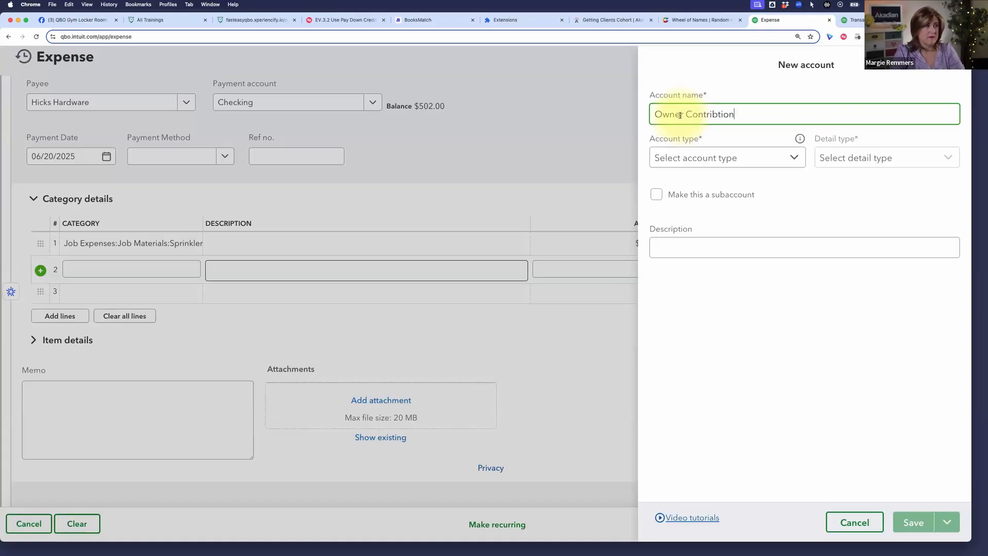
{"action": "key", "text": "BackSpace"}
{"action": "key", "text": "BackSpace"}
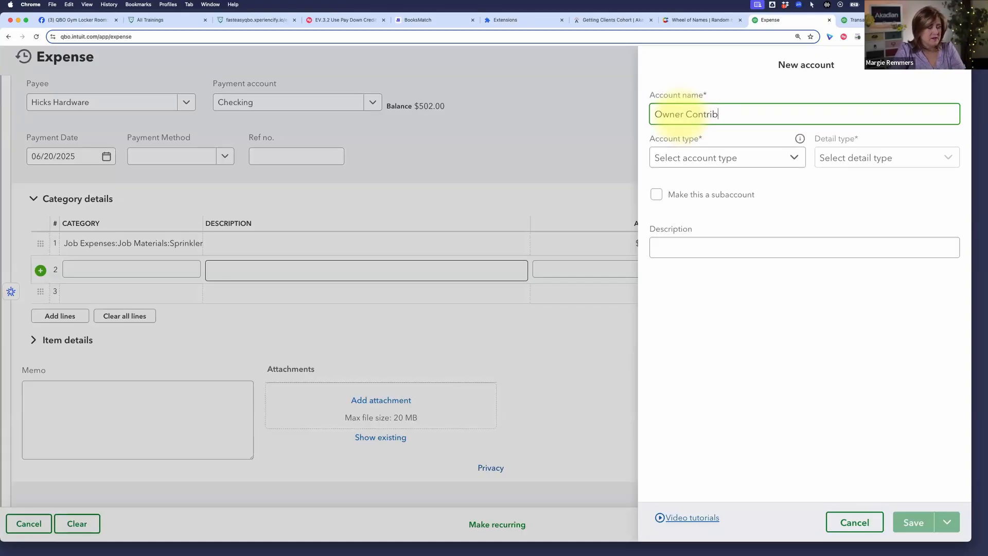
{"action": "type", "text": "utin"}
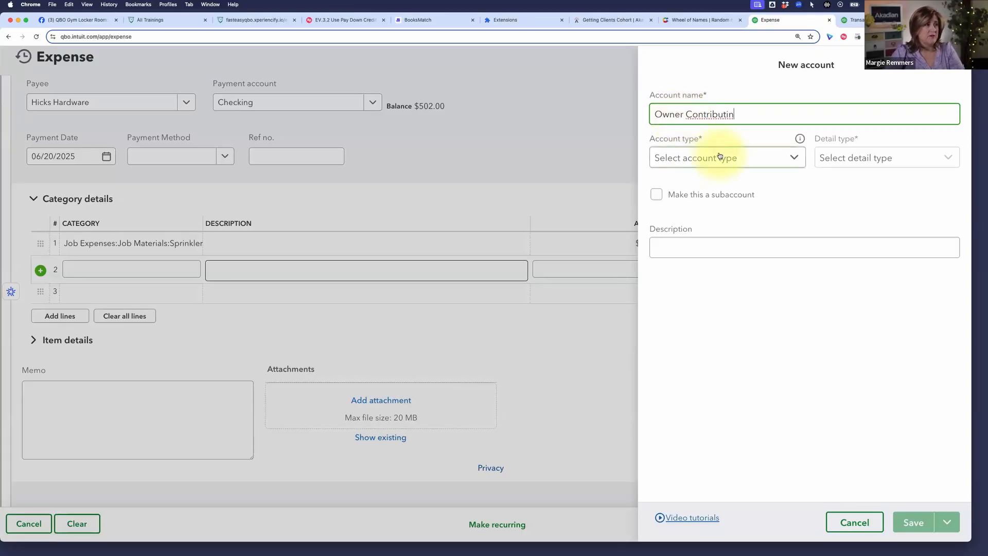
{"action": "key", "text": "BackSpace"}
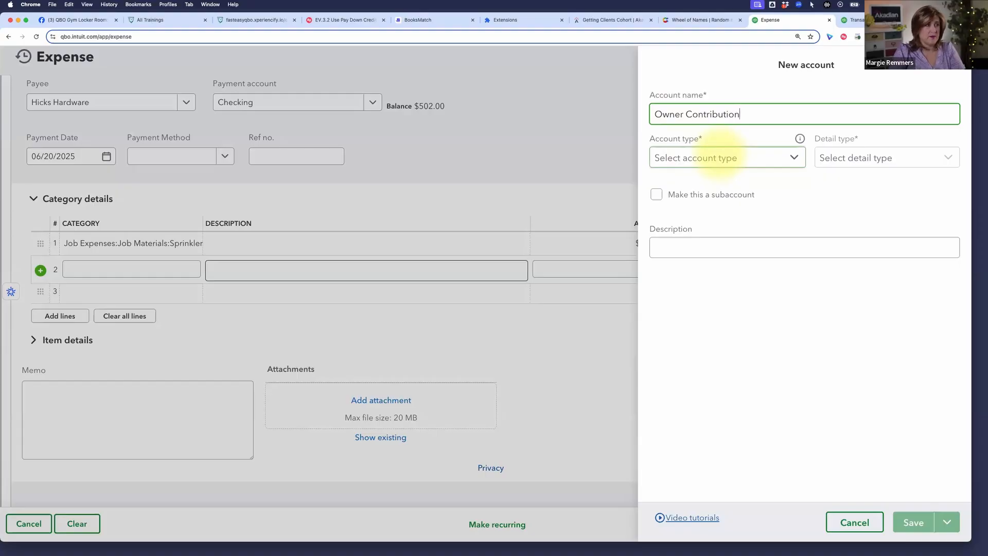
Set the new account's type to Equity and its detail type to Owner's Equity, and save the account.
{"action": "left_click", "coordinate": [712, 159]}
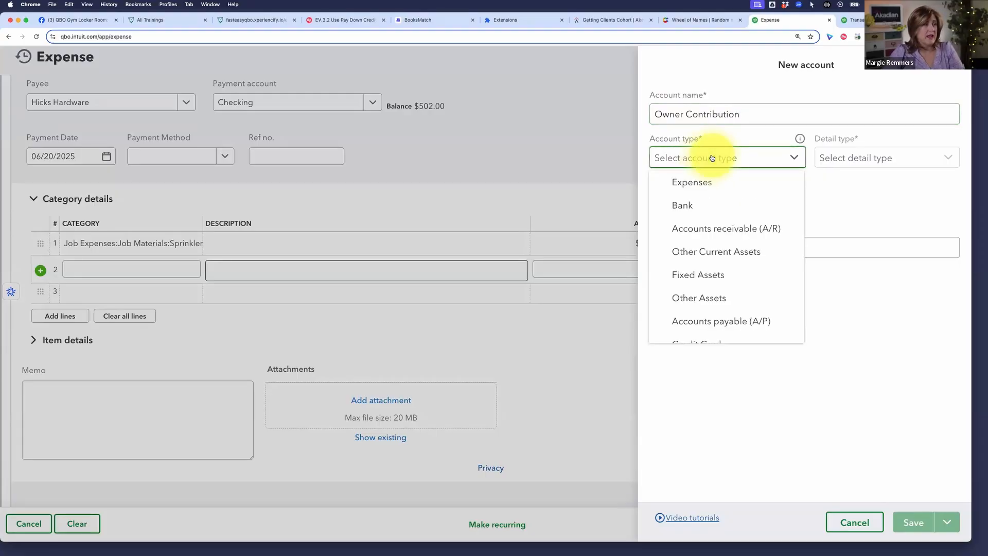
{"action": "scroll", "coordinate": [712, 231], "scroll_direction": "down", "scroll_amount": 5}
{"action": "left_click", "coordinate": [705, 236]}
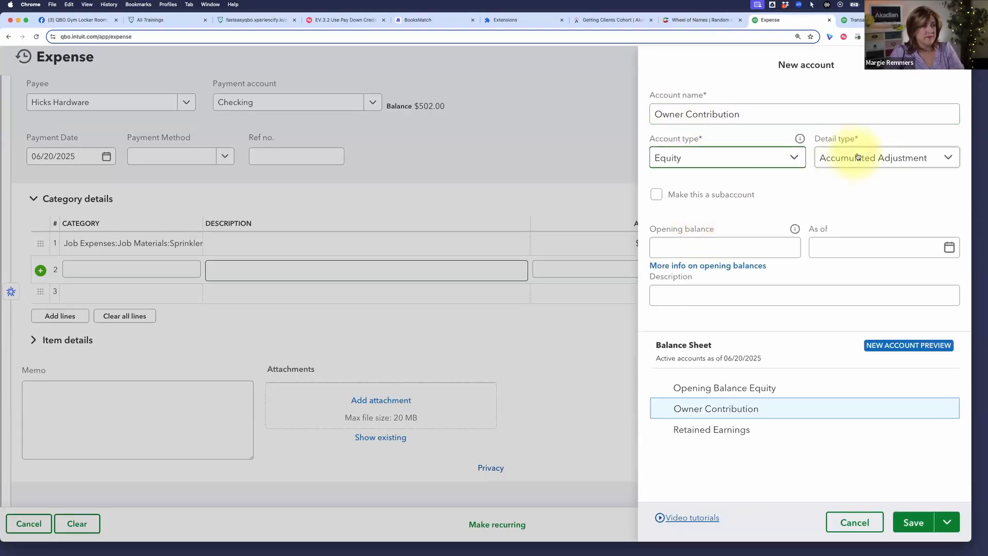
{"action": "left_click", "coordinate": [867, 157]}
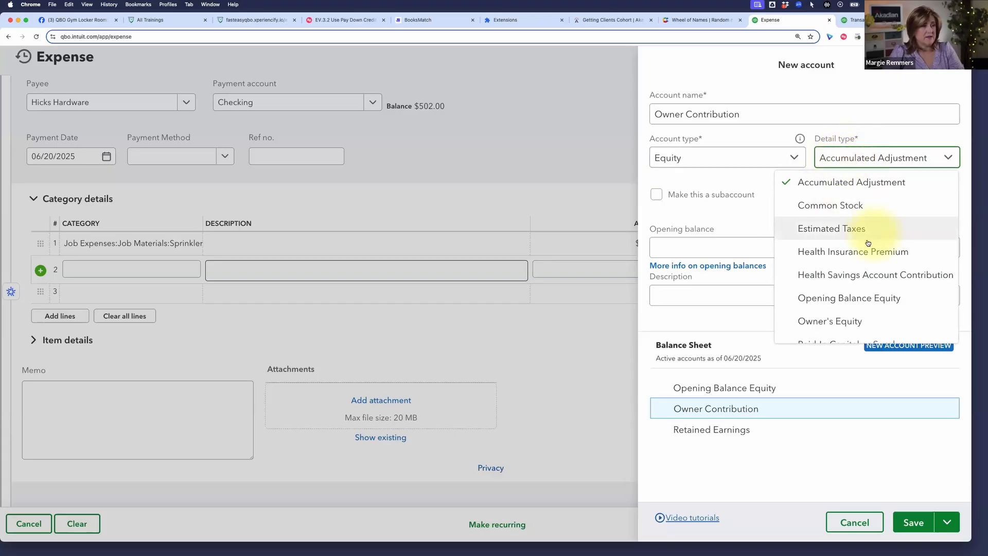
{"action": "left_click", "coordinate": [855, 320]}
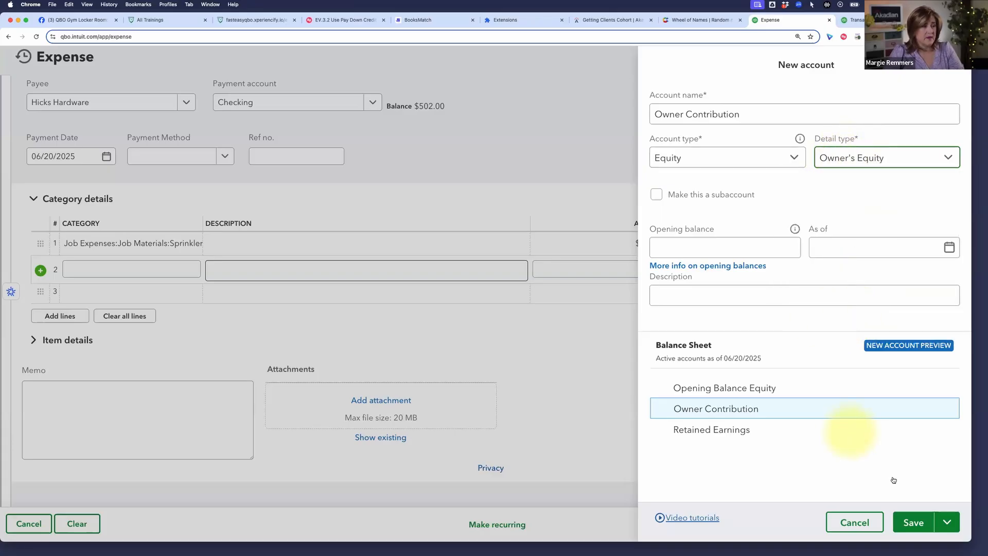
{"action": "left_click", "coordinate": [914, 522]}
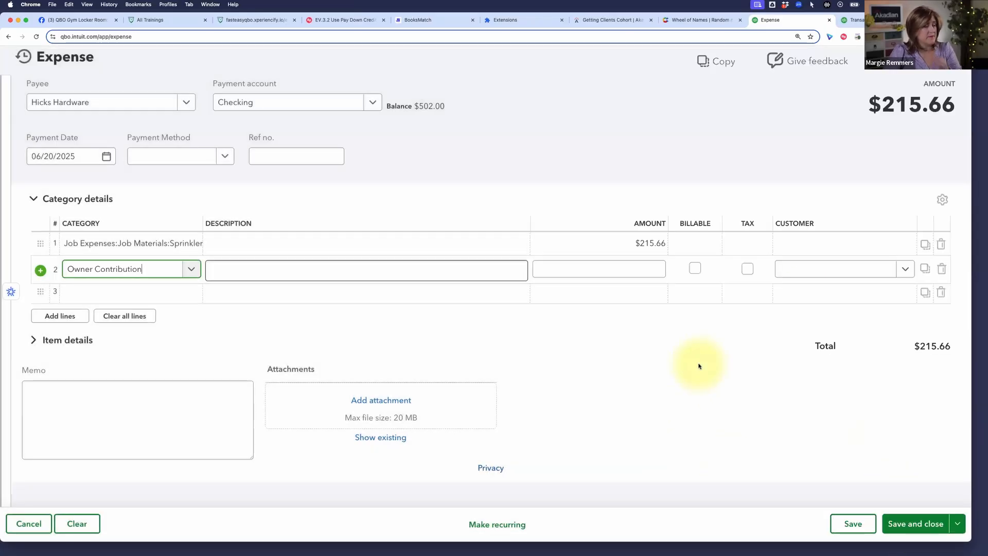
Enter an amount of -215.66 on the Owner Contribution line and save the Hicks Hardware expense.
{"action": "left_click", "coordinate": [646, 265]}
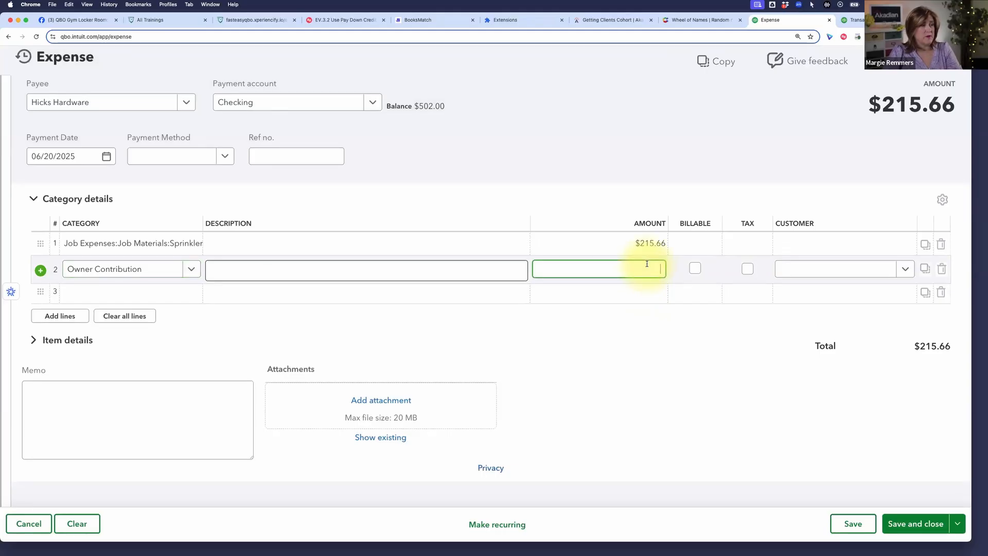
{"action": "type", "text": "-215.66"}
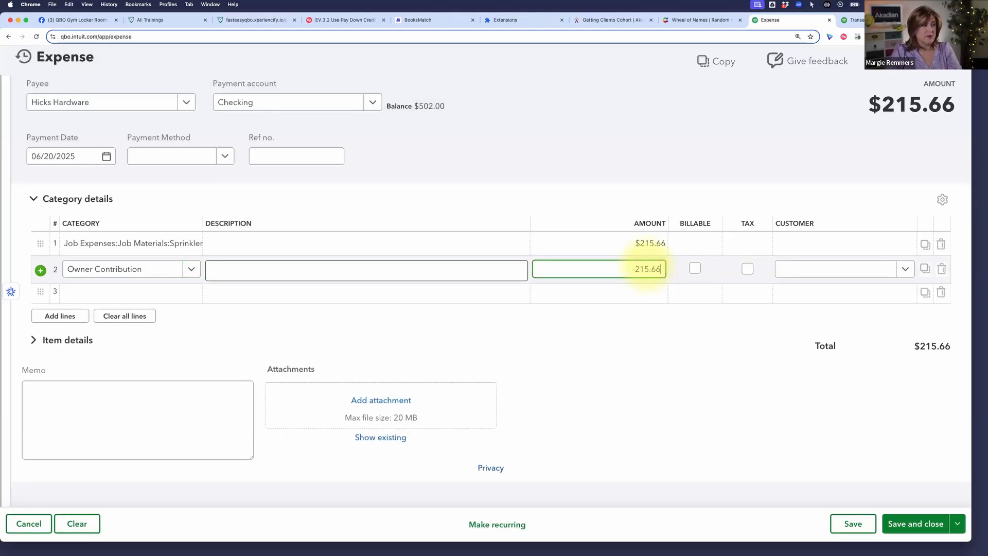
{"action": "key", "text": "Tab"}
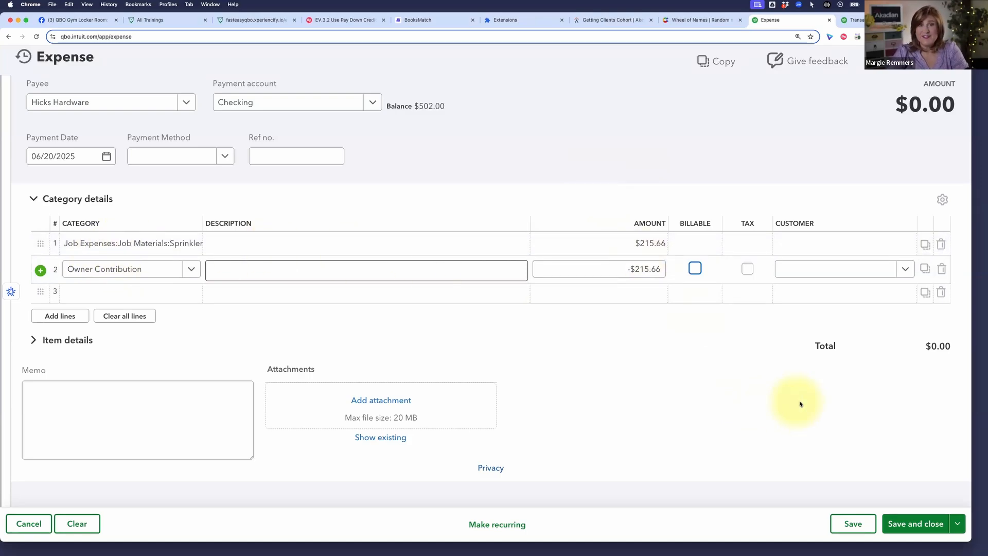
{"action": "left_click", "coordinate": [852, 523]}
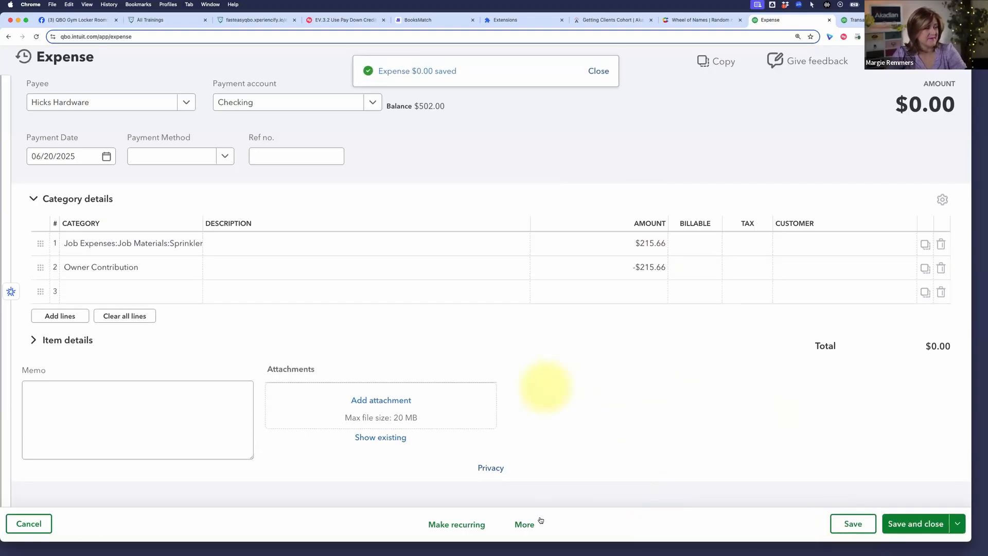
Open the transaction journal of the saved Hicks Hardware expense.
{"action": "left_click", "coordinate": [525, 523]}
{"action": "left_click", "coordinate": [525, 472]}
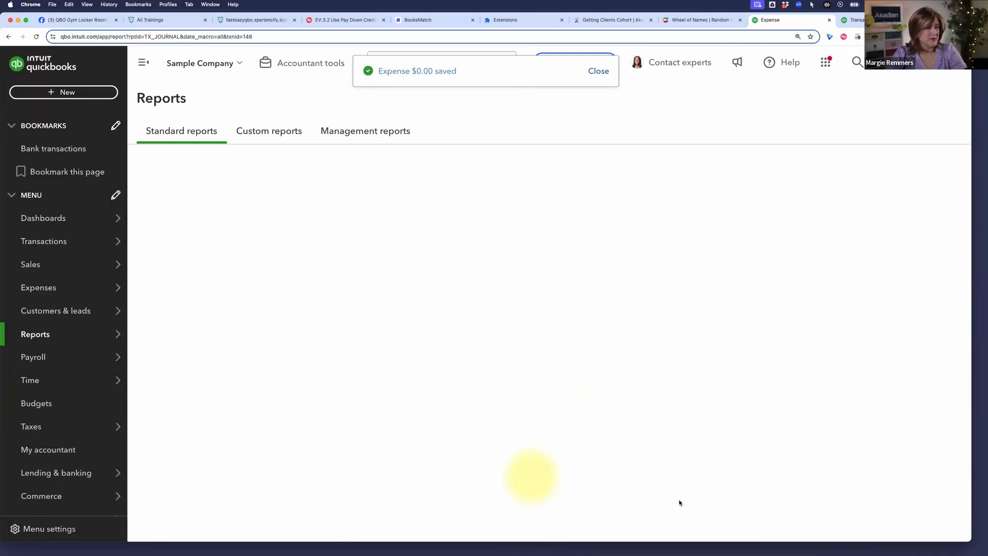